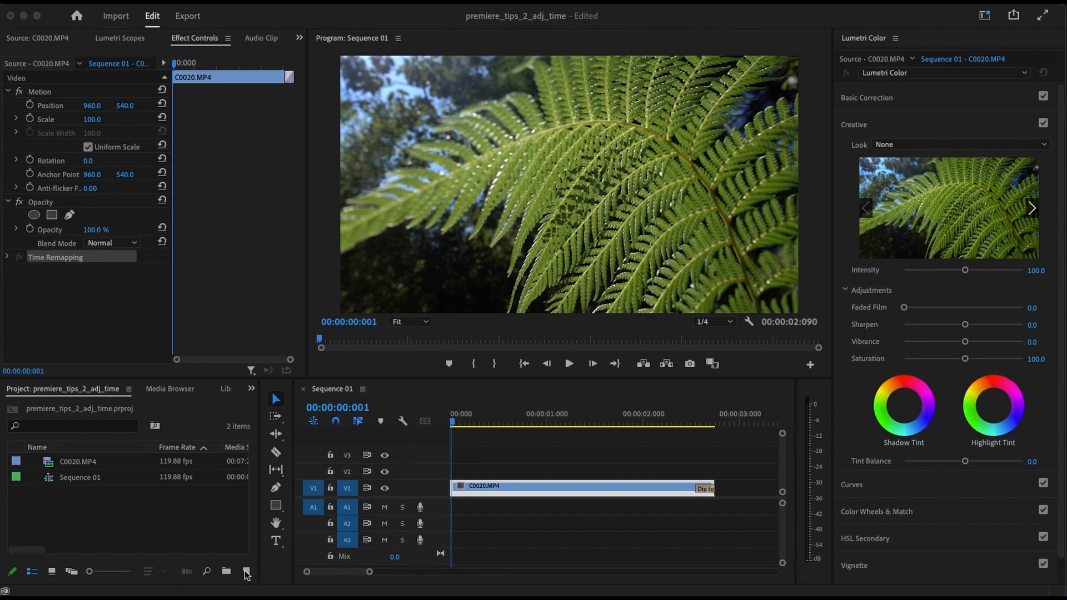
# Step: Create an adjustment layer with the default settings and place it on track V2 above the start of C0020.MP4
pyautogui.click(246, 572)
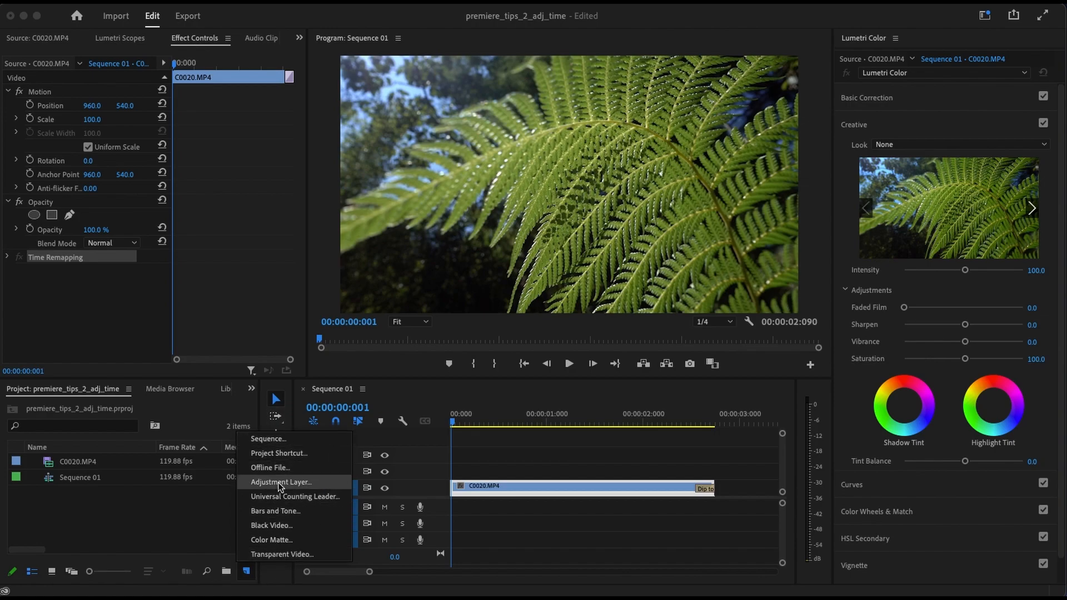
pyautogui.click(279, 482)
pyautogui.click(606, 357)
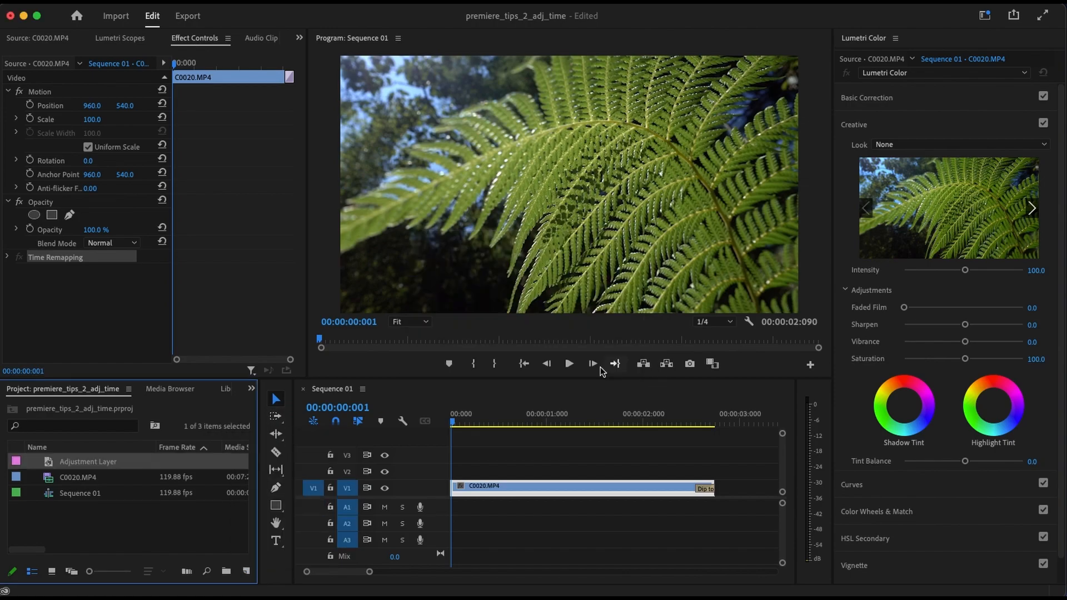
pyautogui.moveTo(69, 462); pyautogui.dragTo(452, 470)
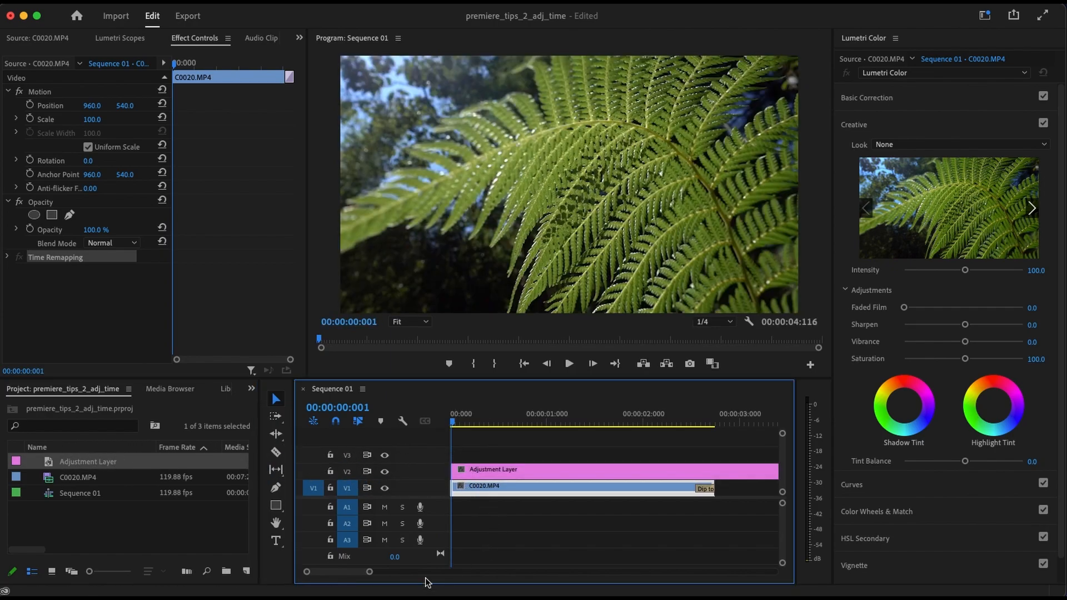
# Step: Trim the end of the adjustment layer on V2 to match the end of C0020.MP4
pyautogui.moveTo(370, 572); pyautogui.dragTo(394, 572)
pyautogui.moveTo(663, 471); pyautogui.dragTo(569, 476)
pyautogui.click(496, 474)
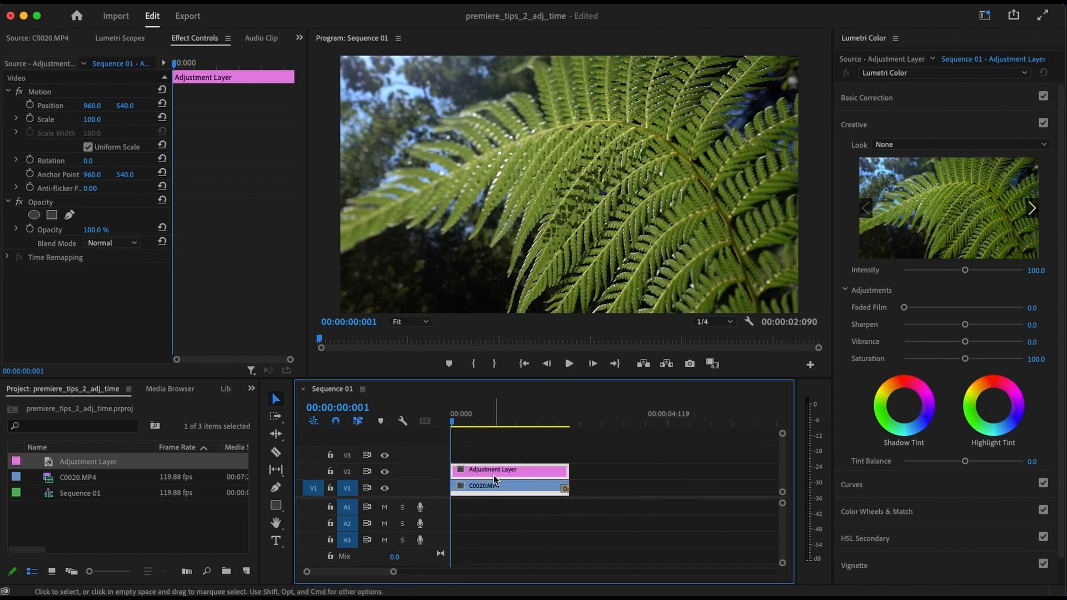
pyautogui.moveTo(502, 470)
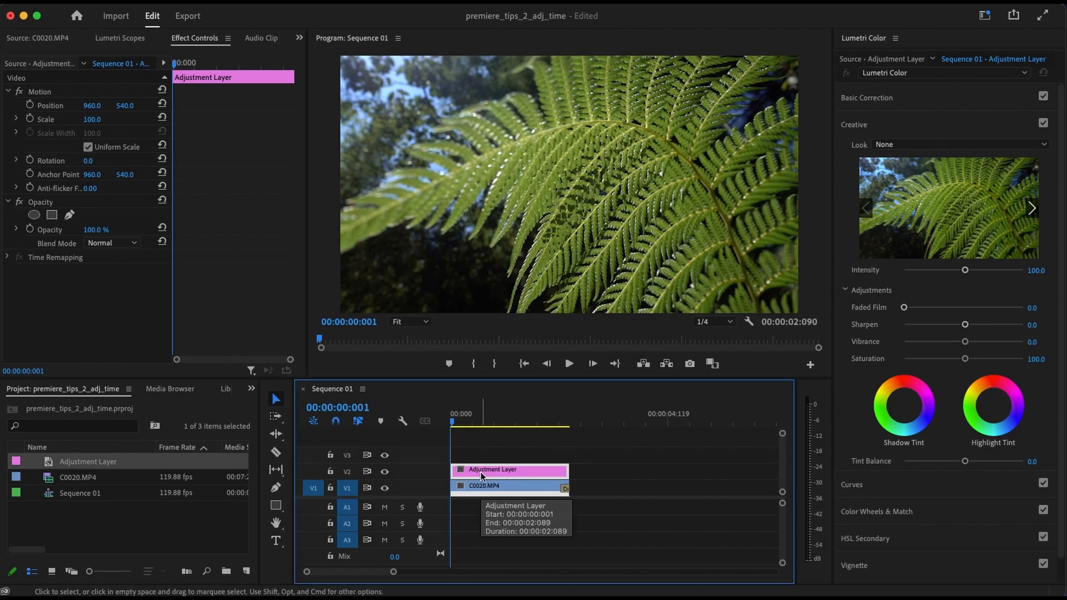
# Step: Darken the adjustment layer with Lumetri's Basic Correction light settings, lowering Blacks, and set Faded Film to 96.2
pyautogui.click(896, 99)
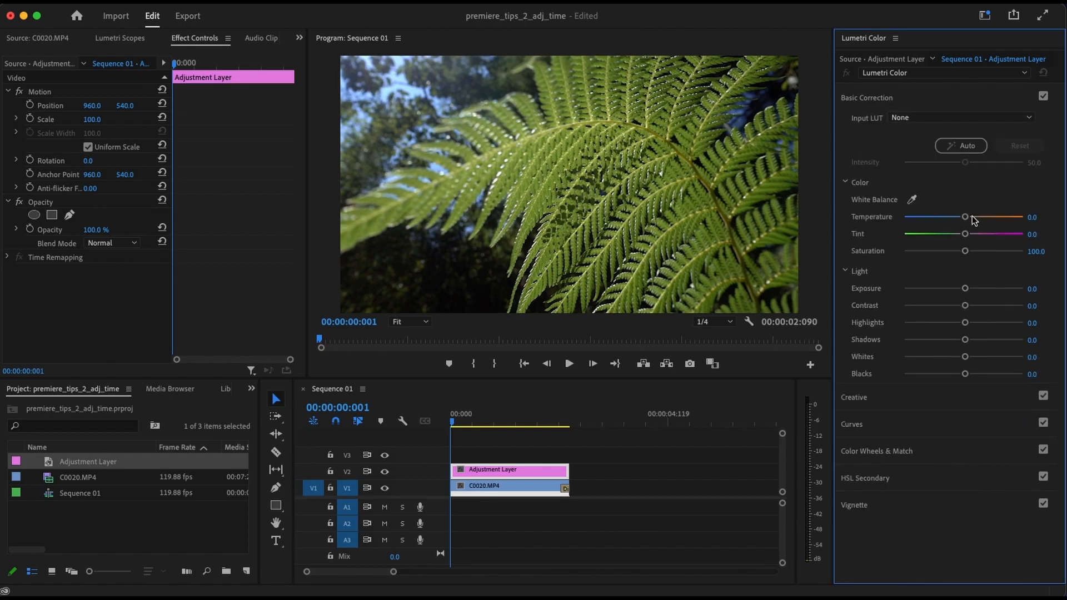
pyautogui.moveTo(965, 289); pyautogui.dragTo(1031, 357)
pyautogui.moveTo(964, 374); pyautogui.dragTo(893, 380)
pyautogui.click(898, 398)
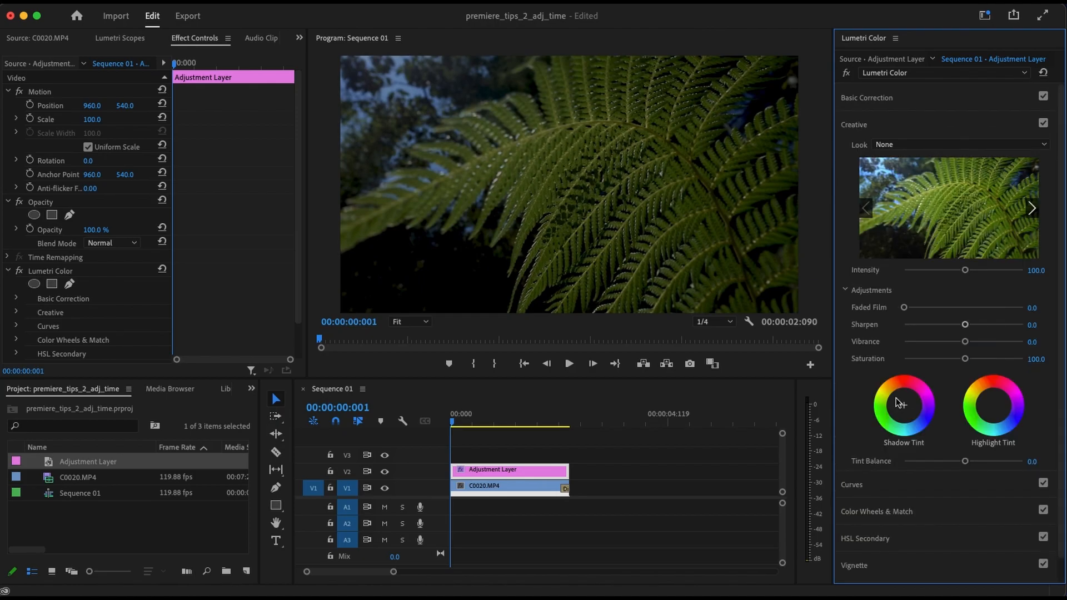
pyautogui.moveTo(905, 308); pyautogui.dragTo(1019, 308)
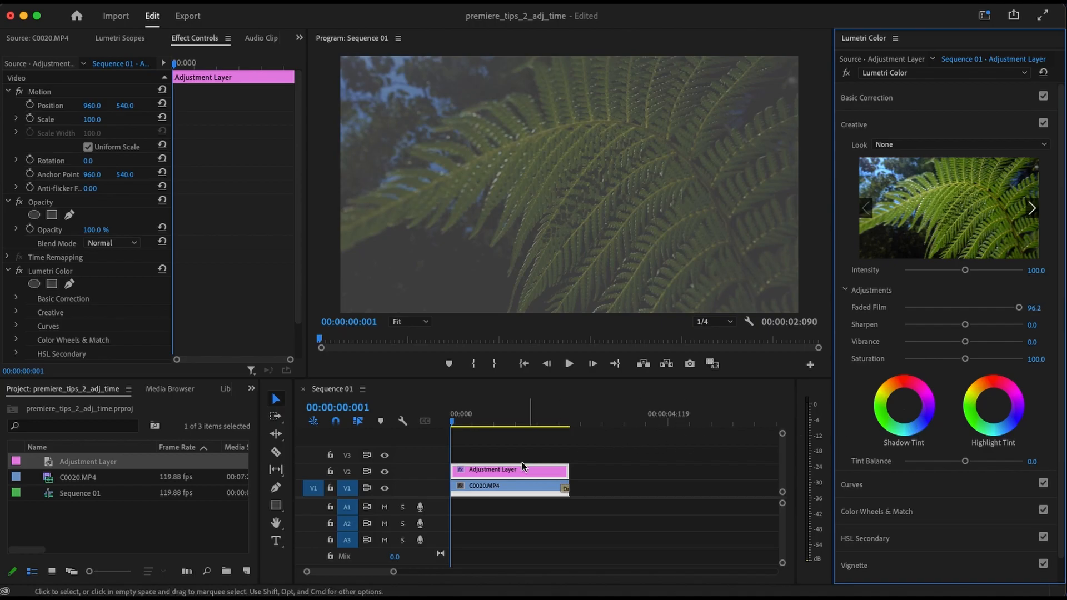
# Step: Offset the adjustment layer about one second later, preview the sequence up to 00:00:01:114, and realign the layer with the start of C0020.MP4
pyautogui.click(494, 474)
pyautogui.moveTo(494, 474); pyautogui.dragTo(534, 474)
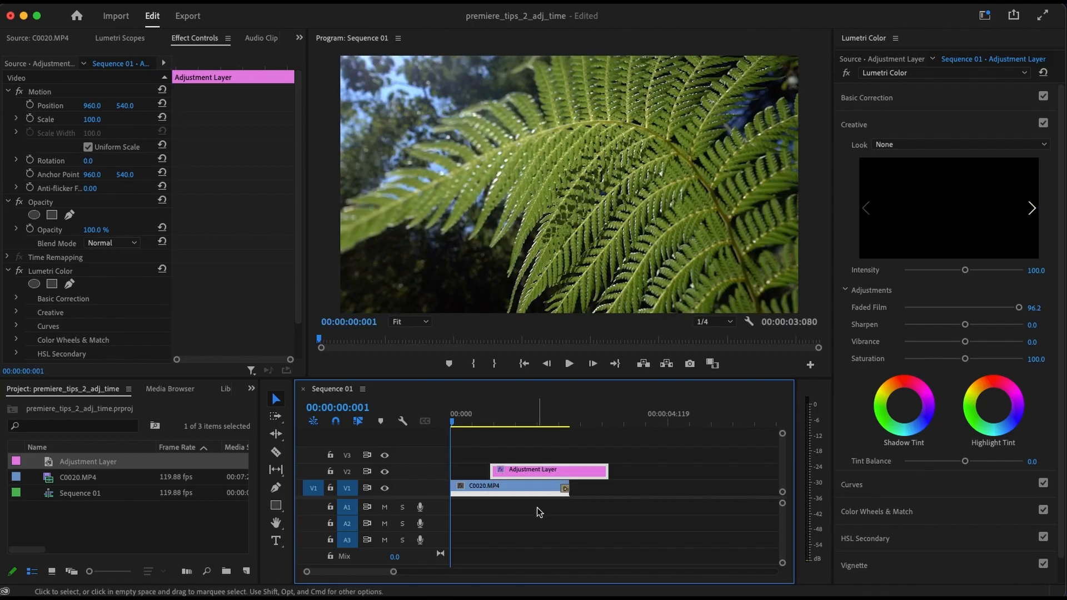
pyautogui.moveTo(453, 424); pyautogui.dragTo(536, 429)
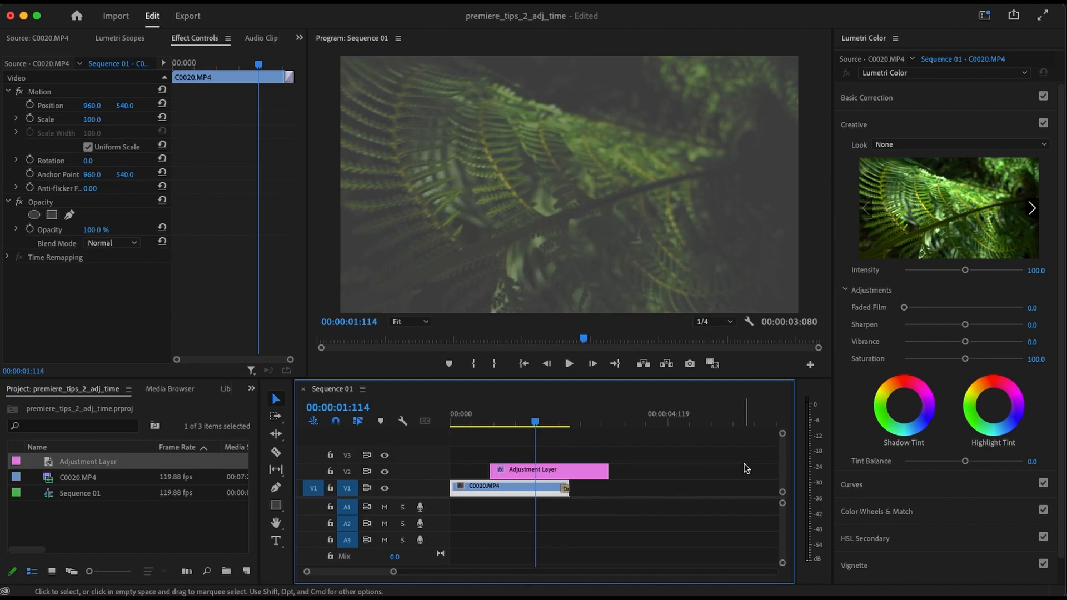
pyautogui.moveTo(566, 471); pyautogui.dragTo(518, 477)
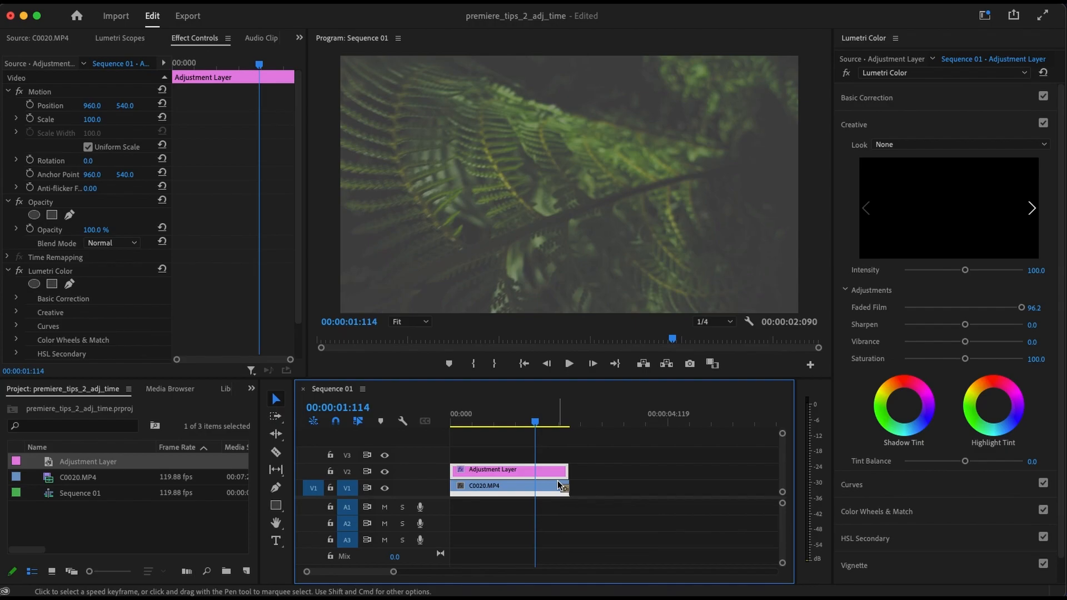
# Step: Delete the adjustment layer from track V2 and select the C0020.MP4 clip
pyautogui.press('Delete')
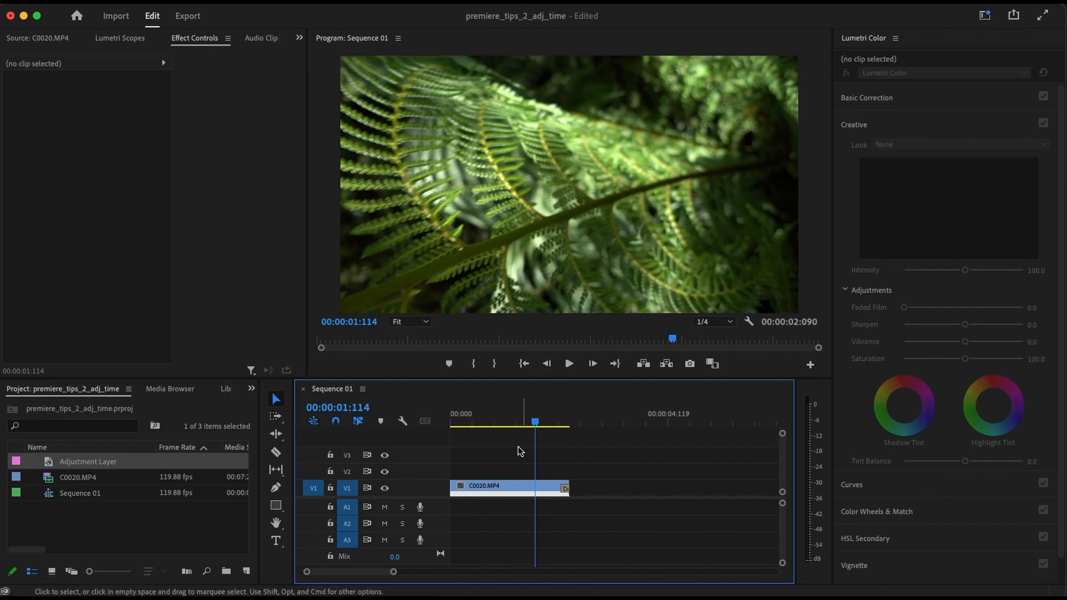
pyautogui.click(504, 487)
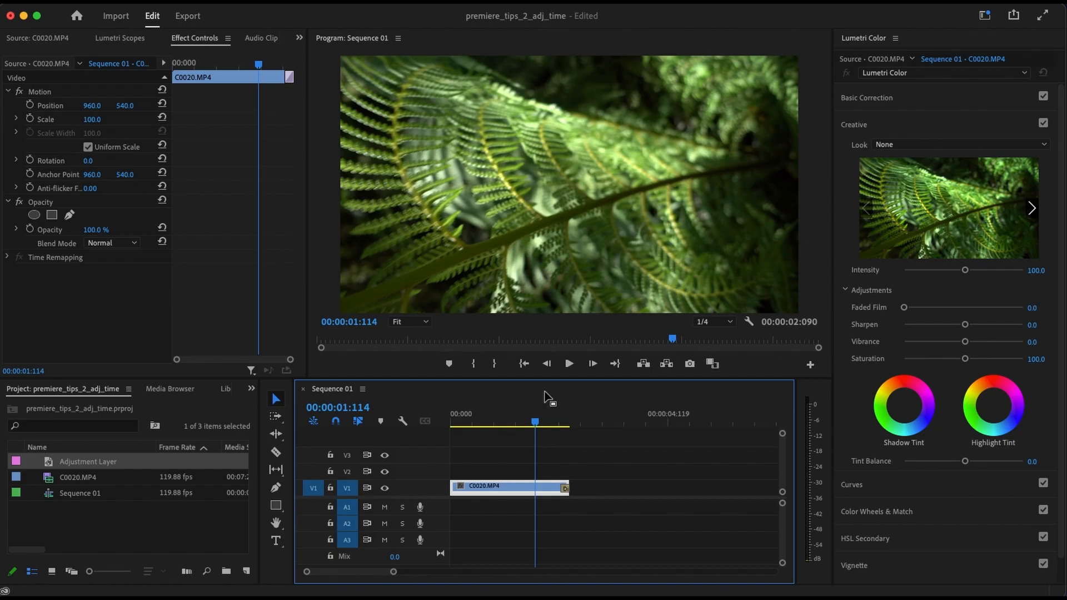
pyautogui.rightClick(515, 488)
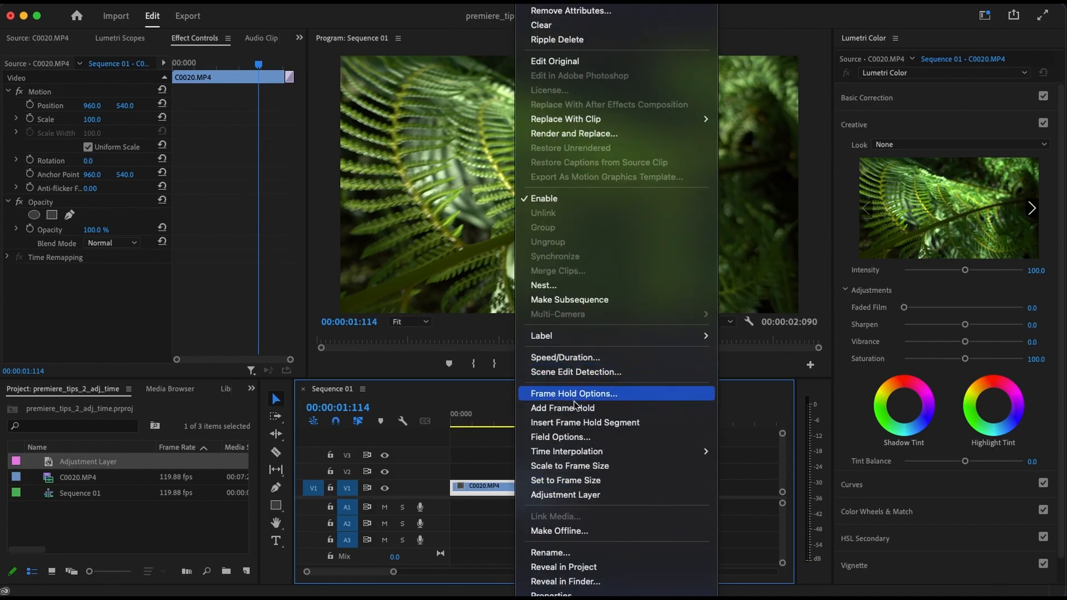
pyautogui.moveTo(591, 598)
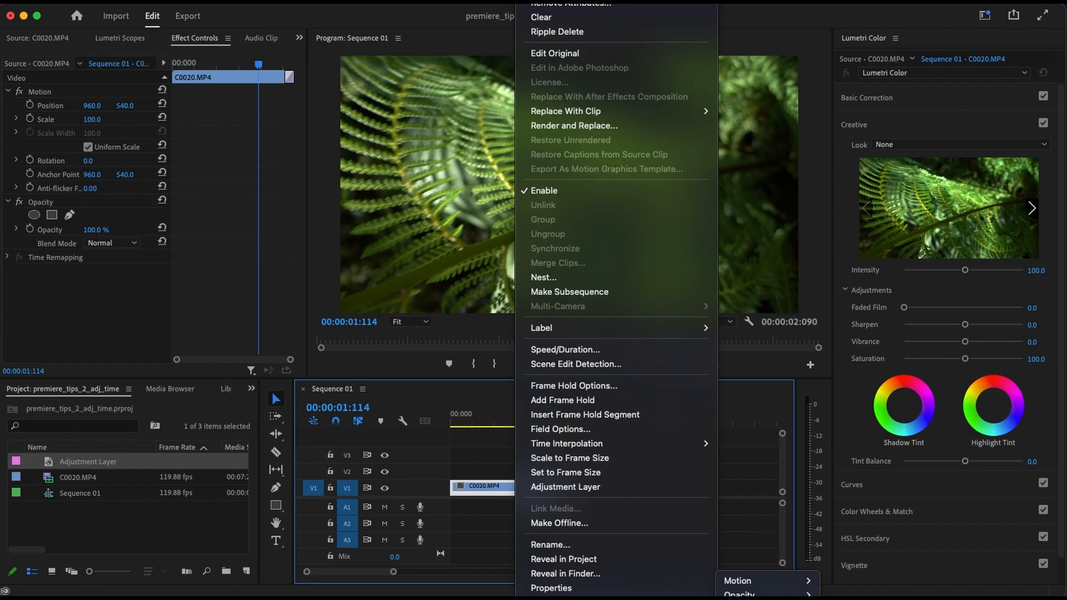
pyautogui.click(605, 498)
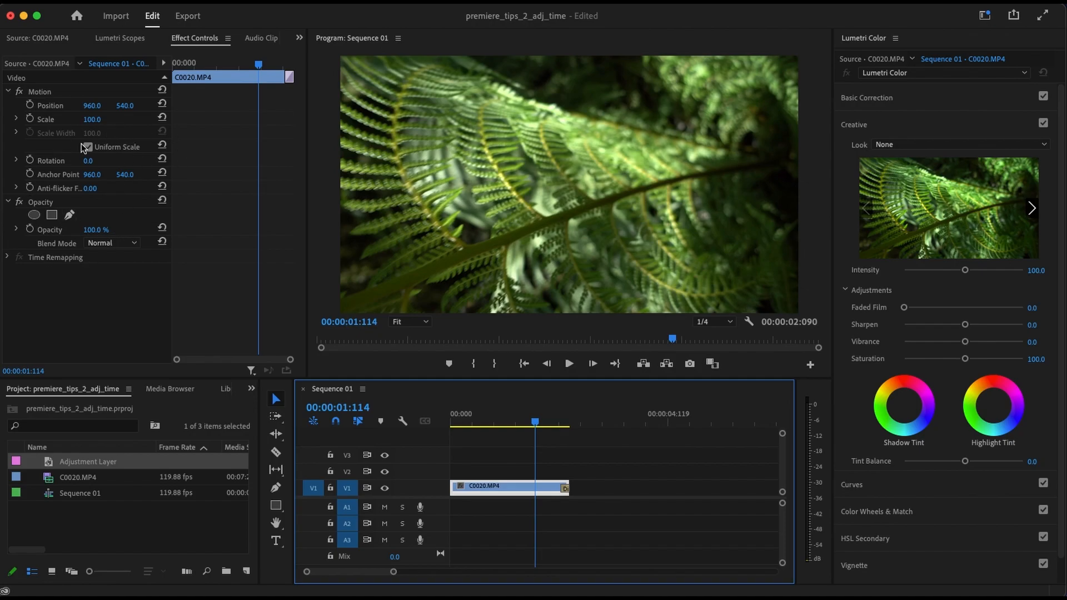
# Step: Add Time Remapping speed keyframes to C0020.MP4 at 00:00:00:064 and 00:00:01:061
pyautogui.moveTo(307, 259); pyautogui.dragTo(536, 274)
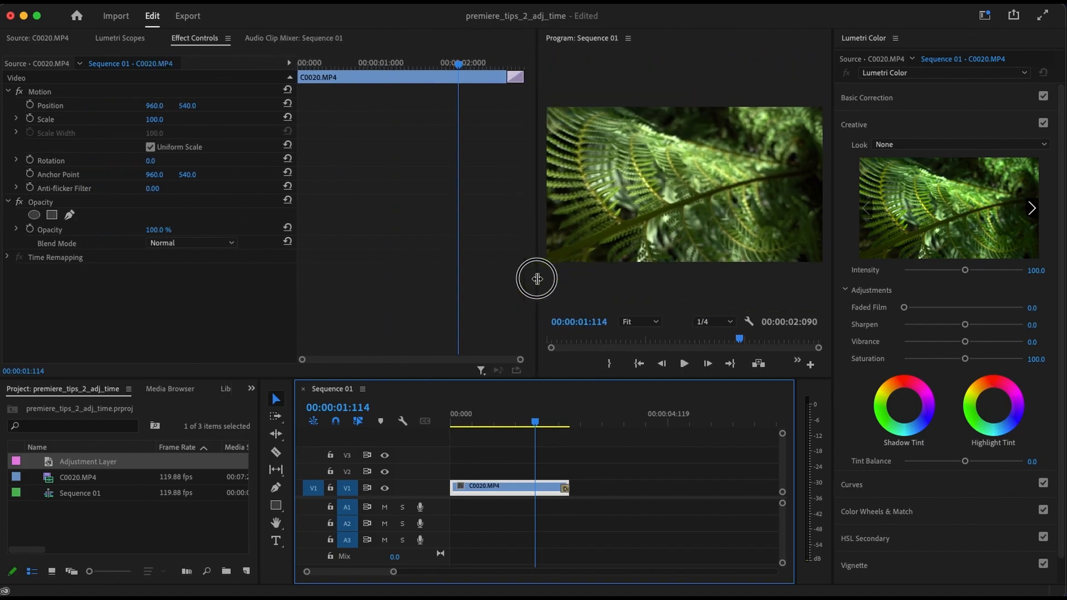
pyautogui.click(8, 258)
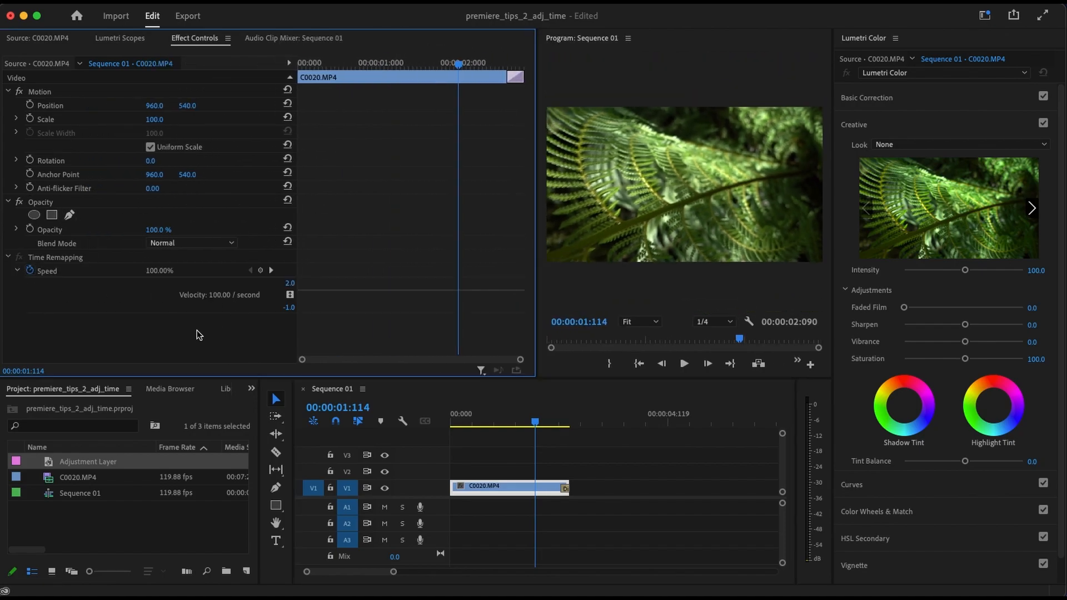
pyautogui.moveTo(458, 67); pyautogui.dragTo(341, 109)
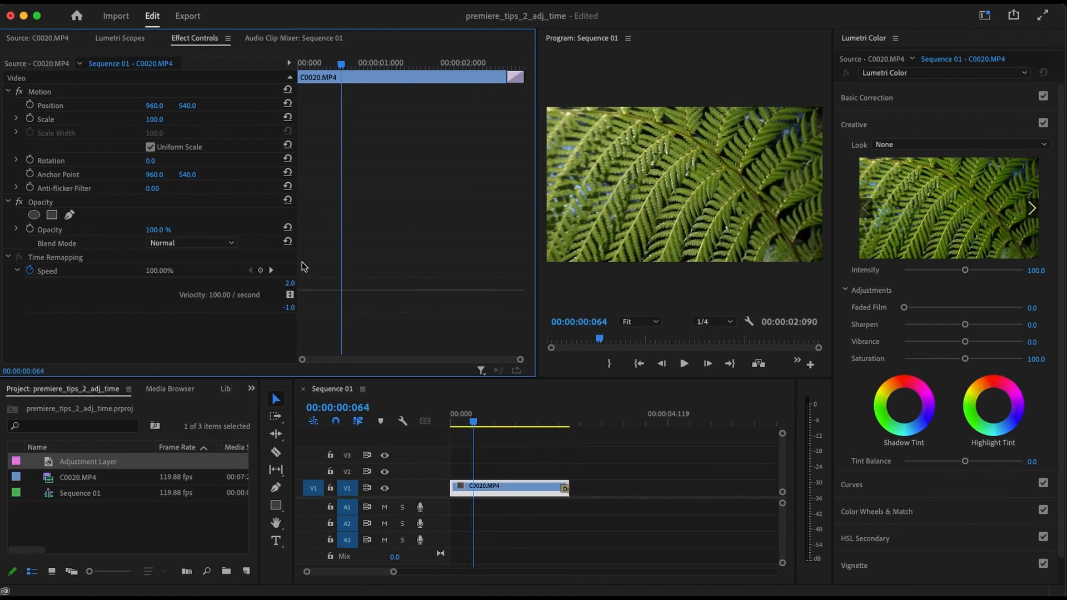
pyautogui.click(260, 271)
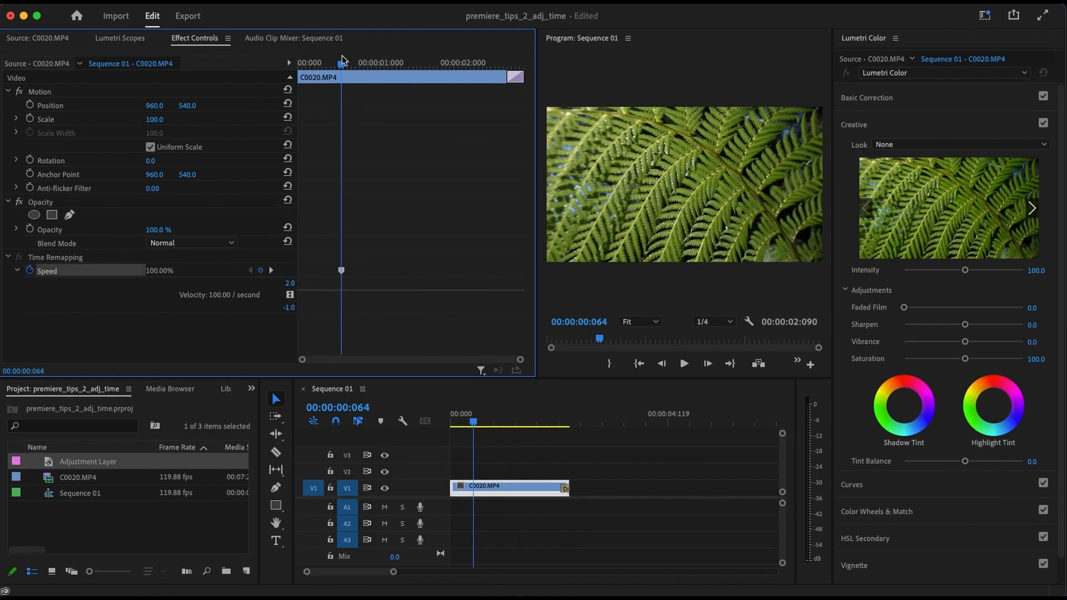
pyautogui.moveTo(341, 68); pyautogui.dragTo(421, 85)
pyautogui.click(260, 270)
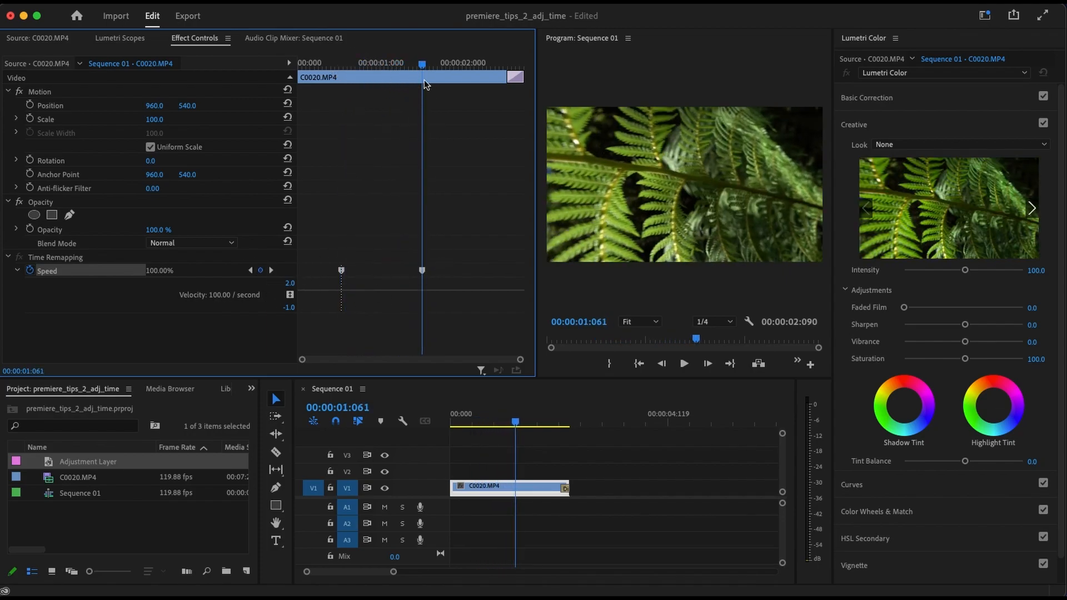
# Step: Preview the section between the two speed keyframes of C0020.MP4 and slow it to 38%
pyautogui.moveTo(419, 65); pyautogui.dragTo(380, 73)
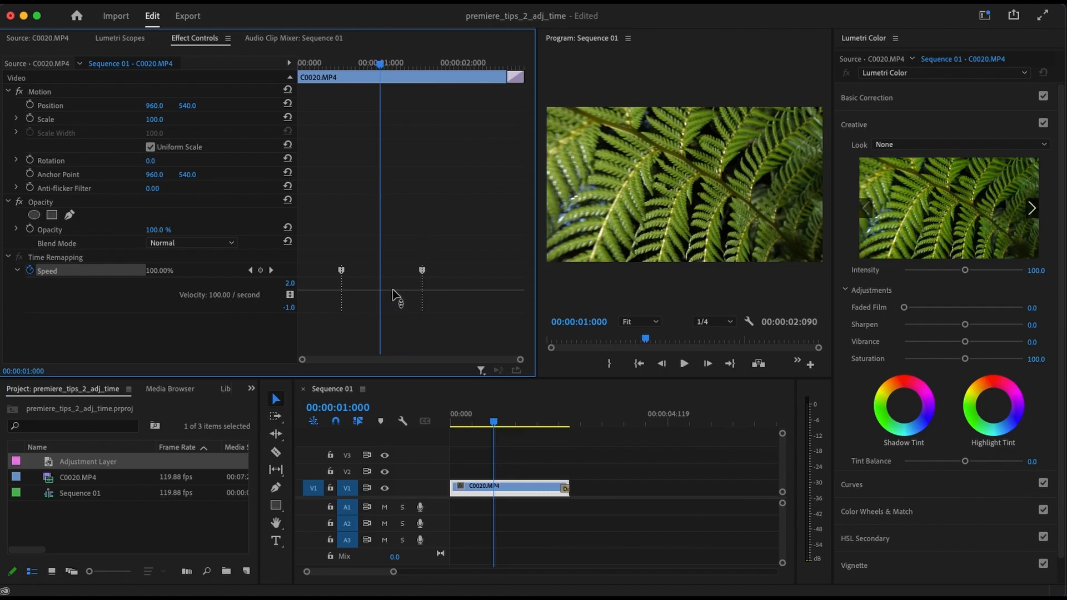
pyautogui.moveTo(386, 69); pyautogui.dragTo(306, 107)
pyautogui.press('space')
pyautogui.press('space')
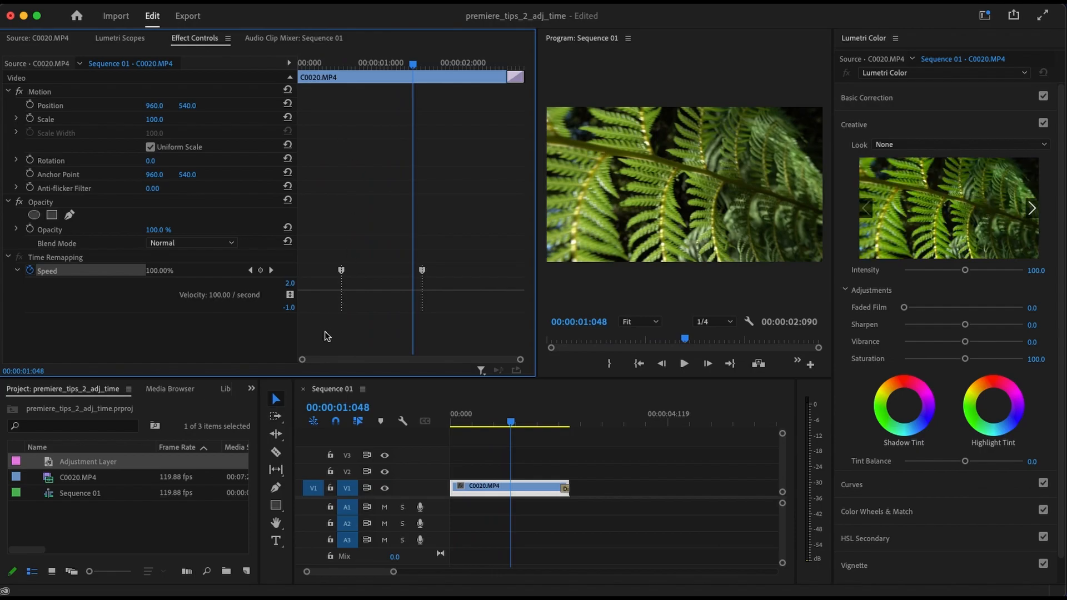
pyautogui.moveTo(383, 290); pyautogui.dragTo(395, 297)
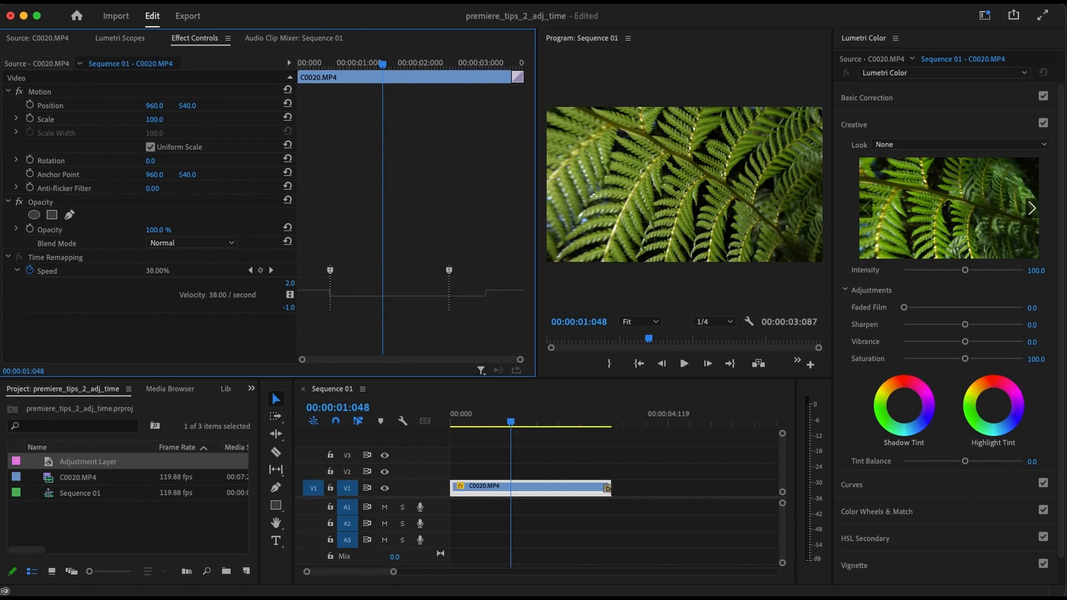
pyautogui.moveTo(395, 297); pyautogui.dragTo(412, 281)
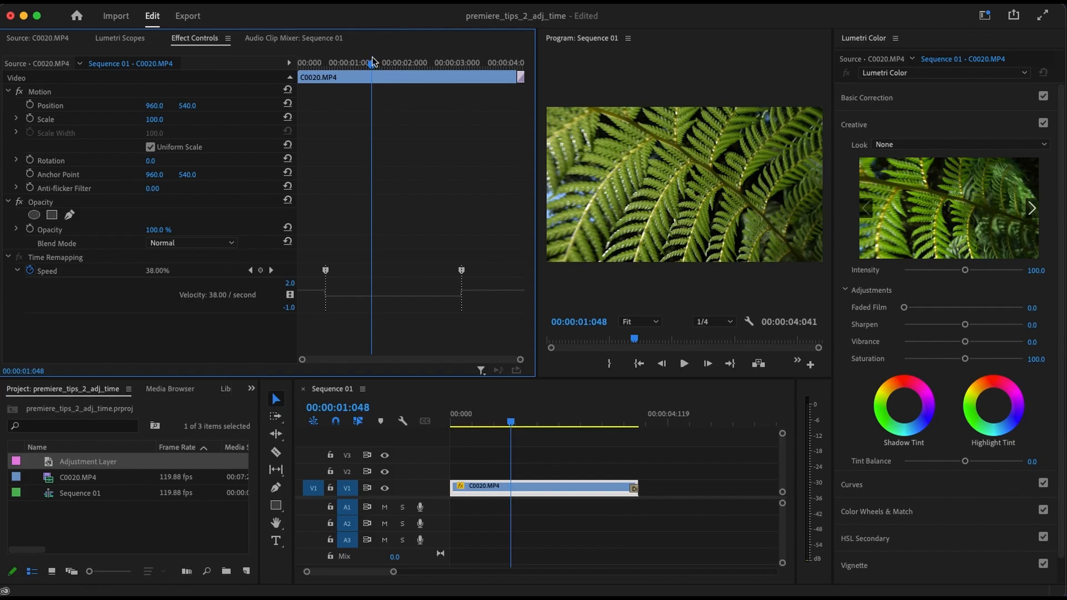
# Step: Play back the slowed clip, split its first speed keyframe into a gradual ramp, and curve that ramp for a smooth transition
pyautogui.moveTo(371, 68); pyautogui.dragTo(304, 73)
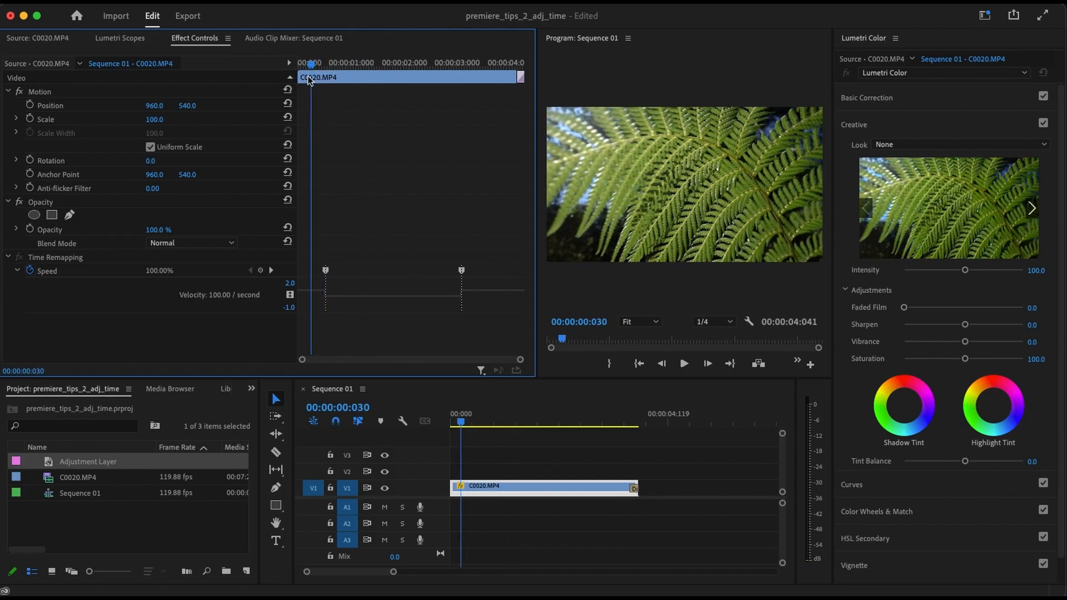
pyautogui.press('space')
pyautogui.press('space')
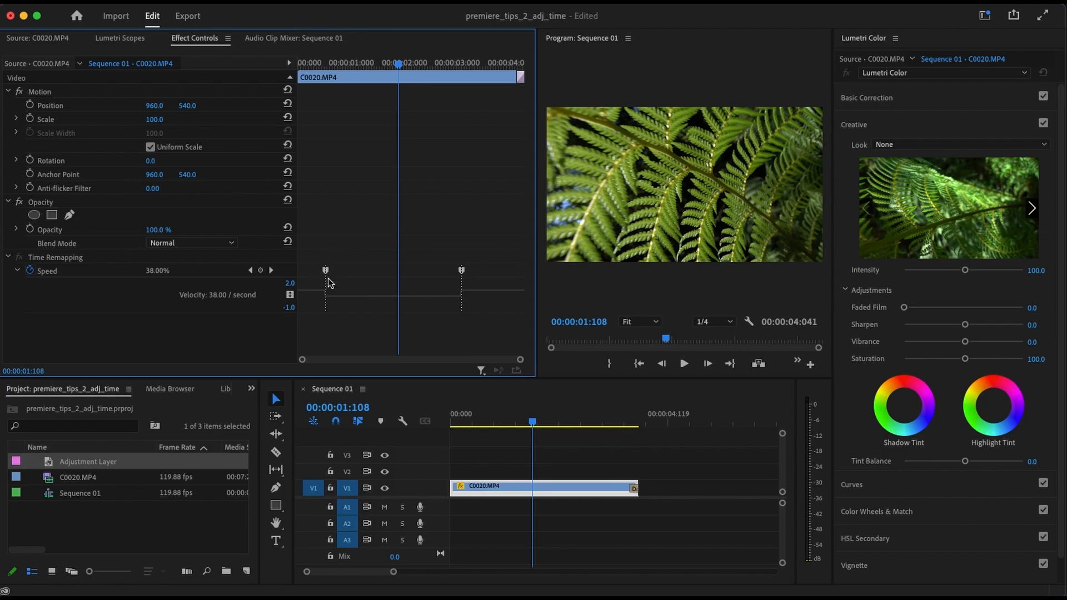
pyautogui.moveTo(328, 274); pyautogui.dragTo(343, 277)
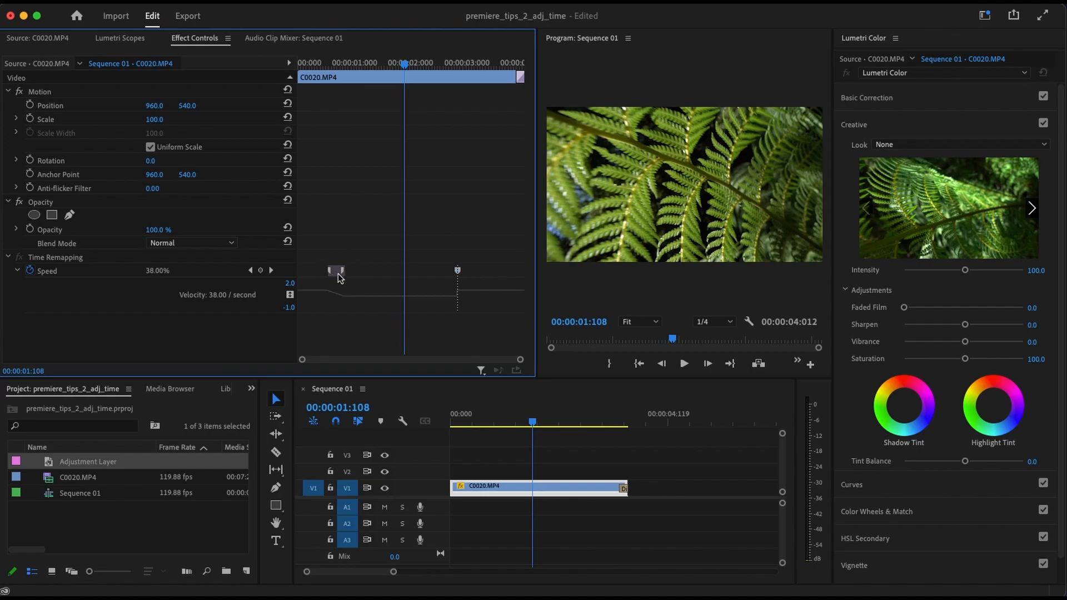
pyautogui.click(339, 276)
pyautogui.moveTo(335, 302); pyautogui.dragTo(398, 301)
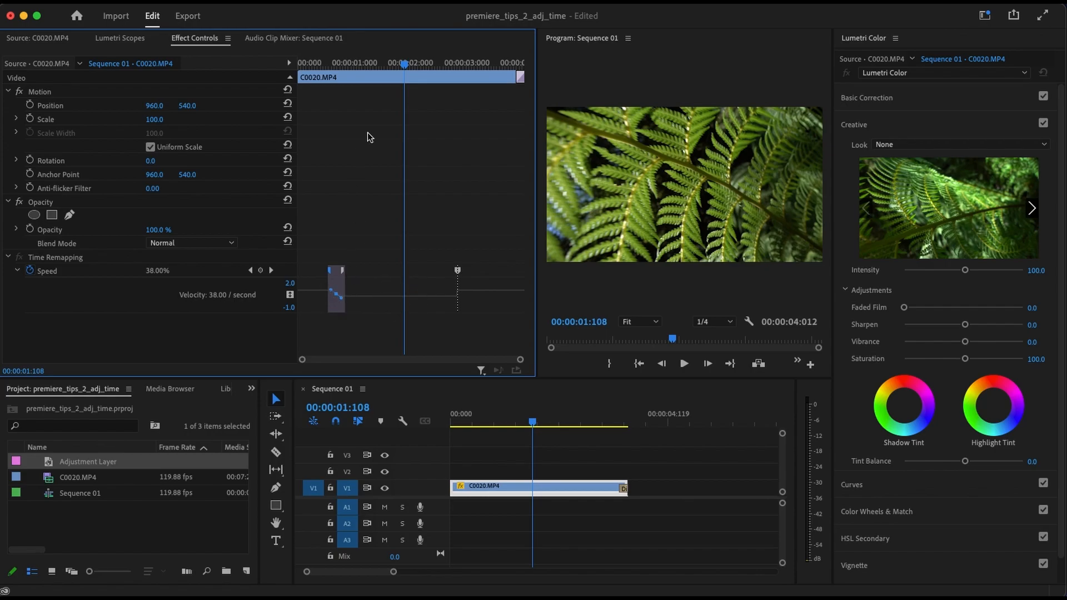
# Step: Split the second speed keyframe into a gradual ramp and smooth the curves of both speed ramps
pyautogui.moveTo(405, 63); pyautogui.dragTo(312, 84)
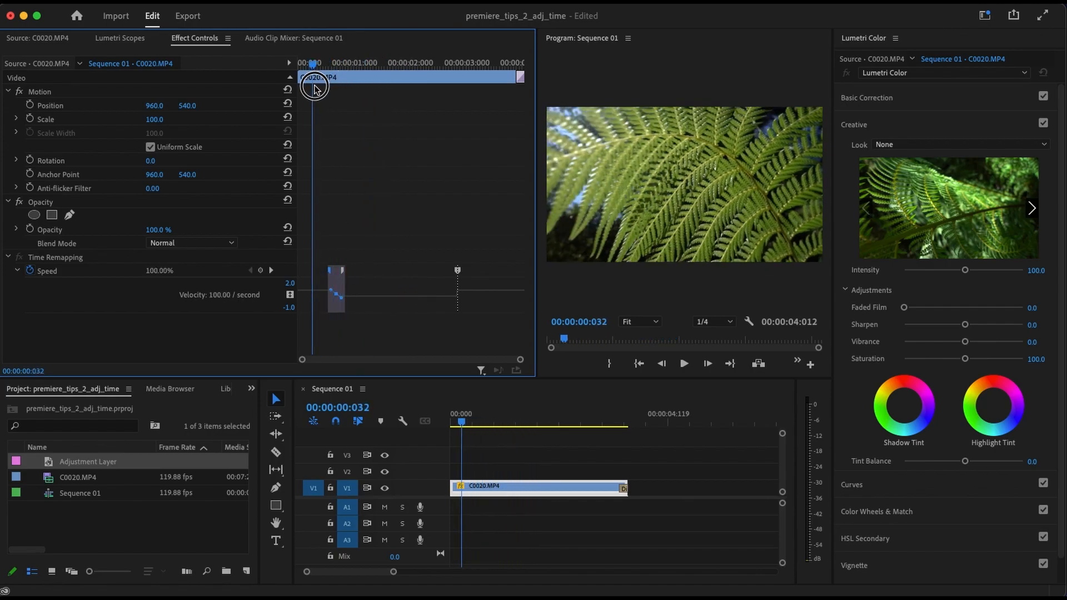
pyautogui.press('space')
pyautogui.press('space')
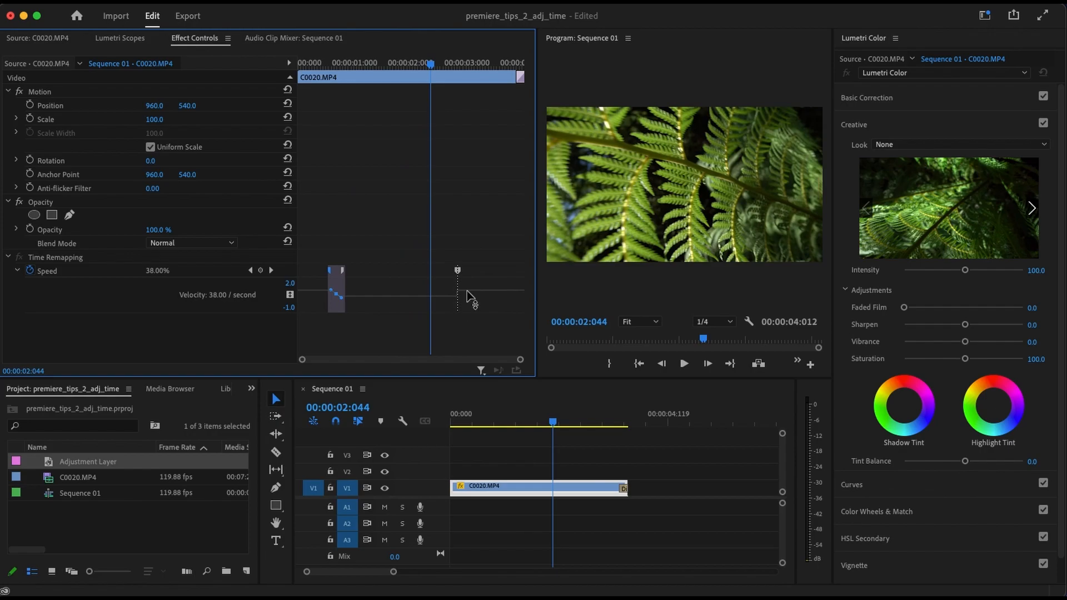
pyautogui.moveTo(456, 270)
pyautogui.mouseDown()
pyautogui.moveTo(443, 271)
pyautogui.moveTo(461, 270)
pyautogui.mouseUp()
pyautogui.click(452, 272)
pyautogui.click(461, 272)
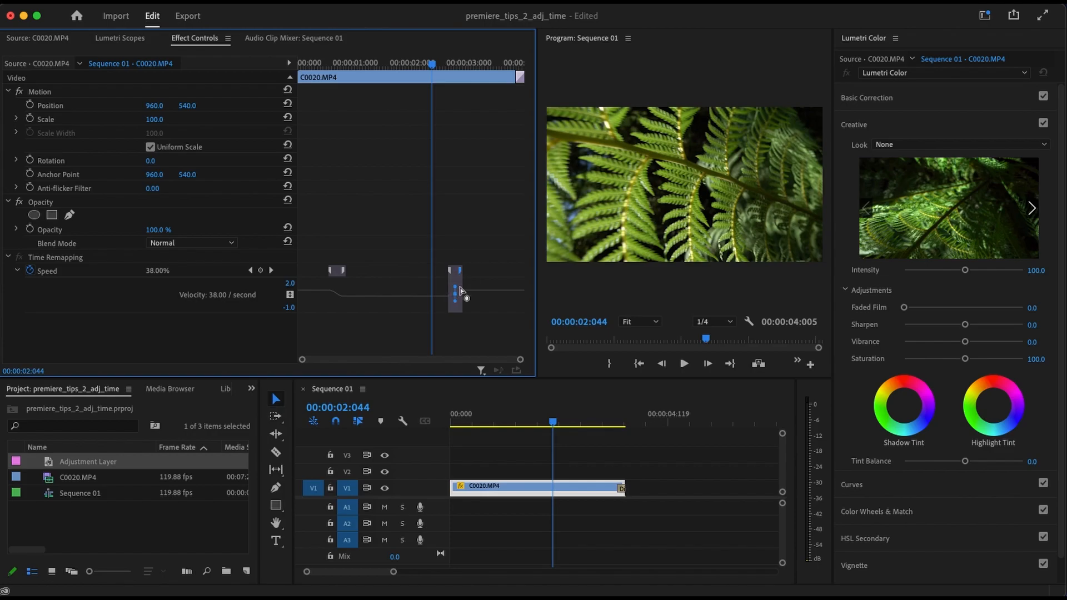
pyautogui.moveTo(455, 301); pyautogui.dragTo(392, 290)
pyautogui.moveTo(334, 297); pyautogui.dragTo(345, 300)
pyautogui.click(396, 261)
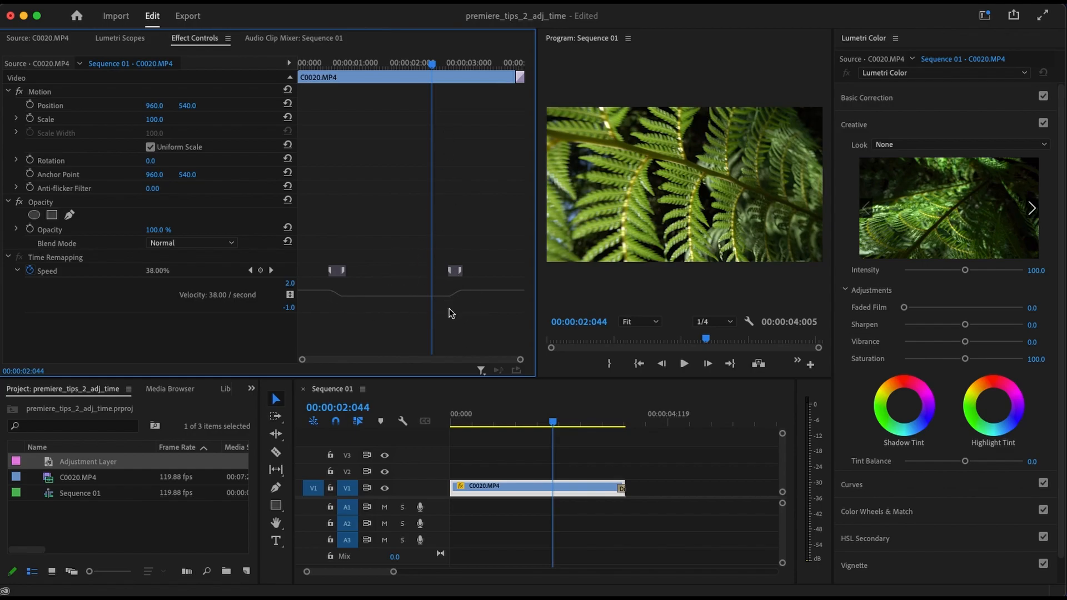
# Step: Play back the finished speed ramps and return the playhead to 00:00:01:081
pyautogui.moveTo(433, 75); pyautogui.dragTo(400, 82)
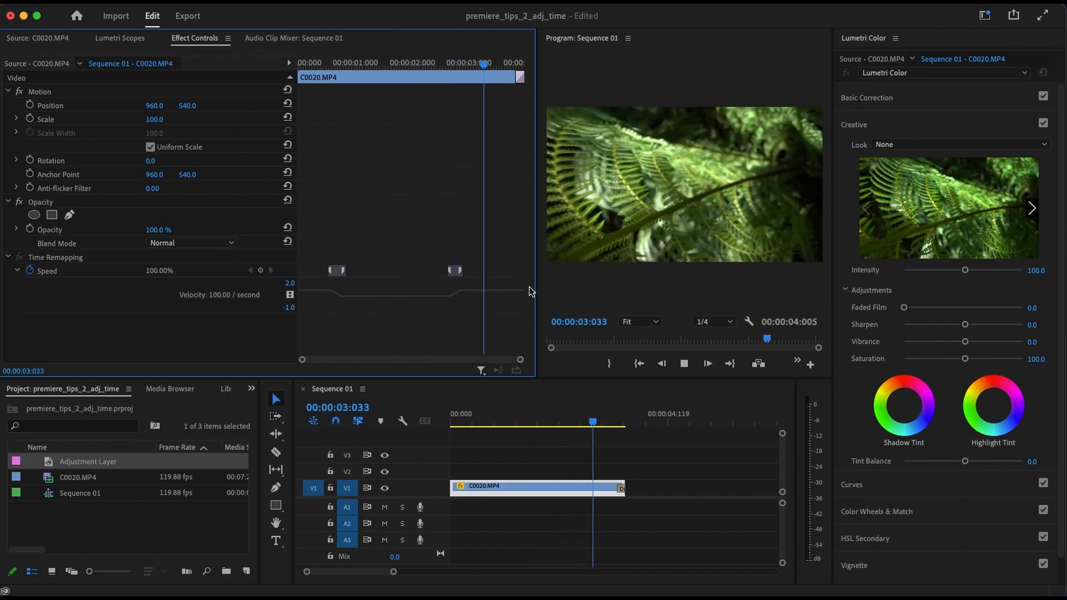
pyautogui.press('space')
pyautogui.moveTo(488, 64); pyautogui.dragTo(393, 79)
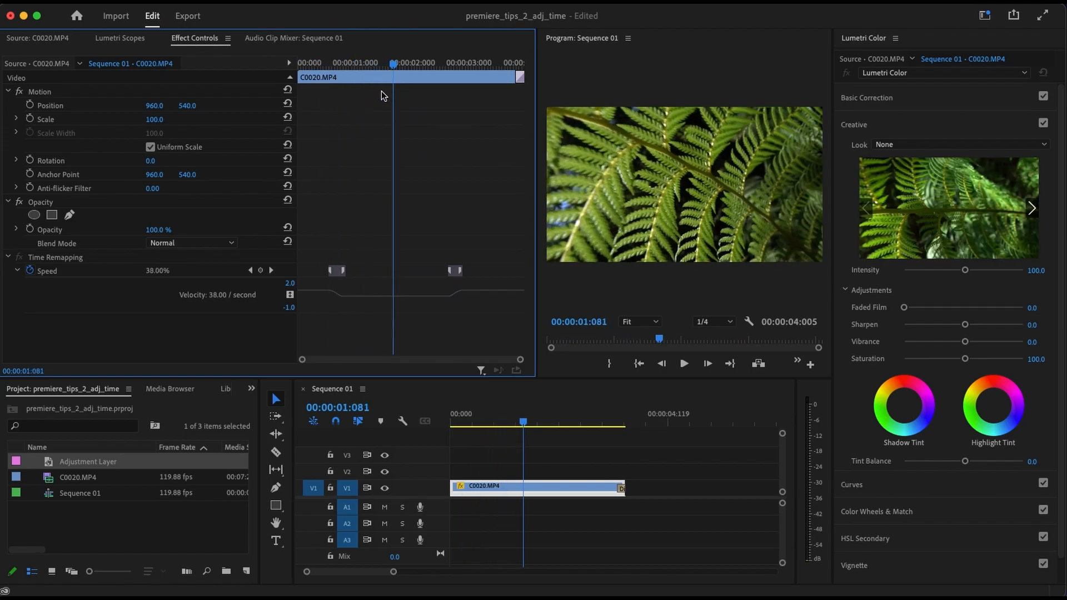
# Step: Add three speed keyframes within the slowed section of C0020.MP4, the first at 00:00:01:012 and the last at 00:00:02:001
pyautogui.moveTo(394, 65); pyautogui.dragTo(361, 65)
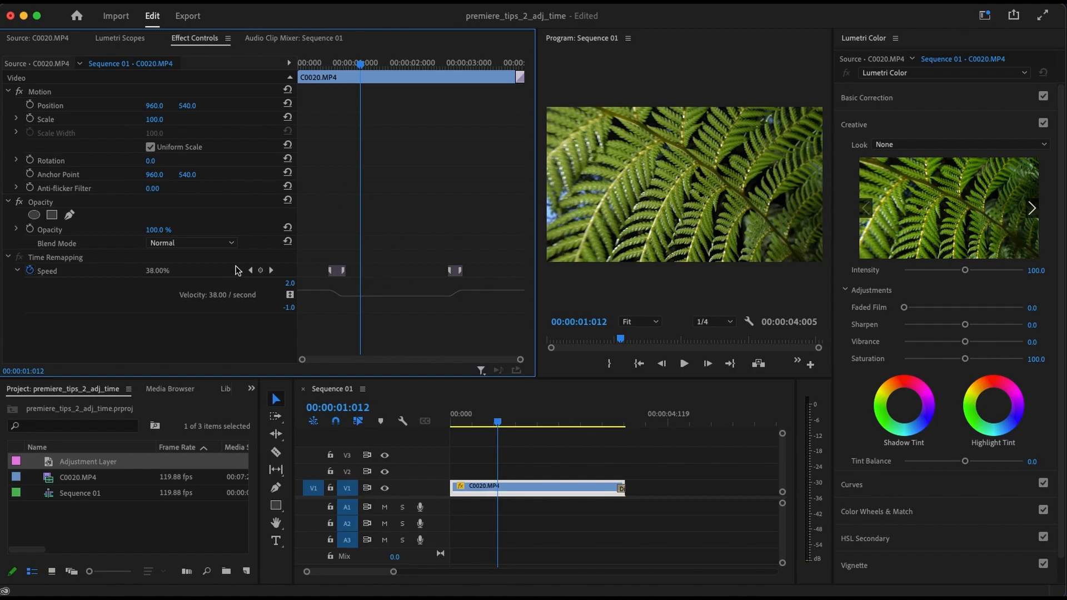
pyautogui.click(261, 271)
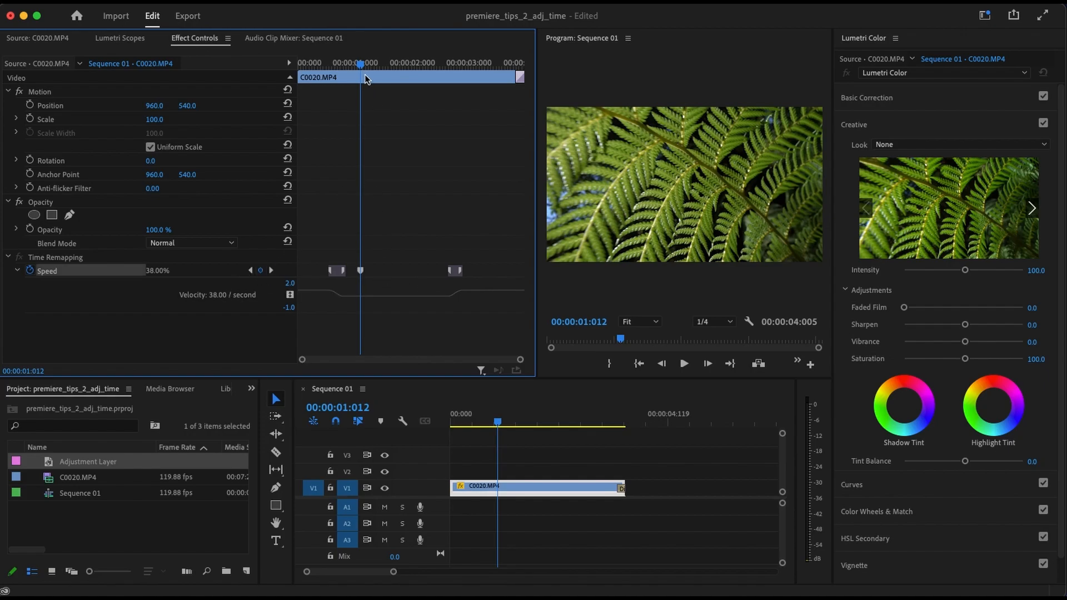
pyautogui.moveTo(361, 68); pyautogui.dragTo(412, 66)
pyautogui.click(260, 271)
pyautogui.click(260, 270)
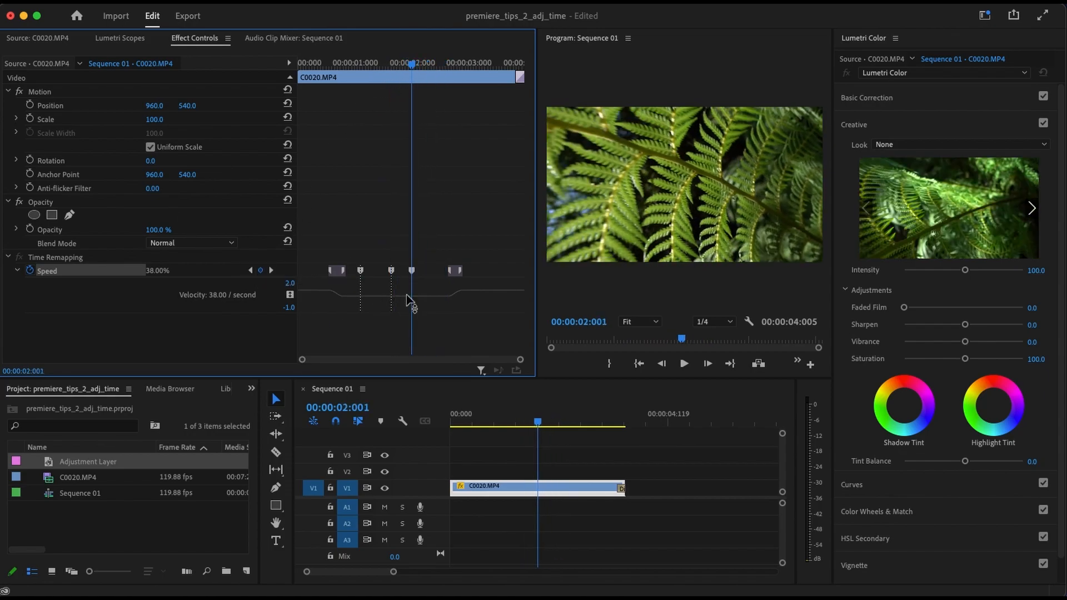
# Step: Raise the speed between the first two new keyframes to 133% and scrub back into that section at 00:00:01:025
pyautogui.click(372, 299)
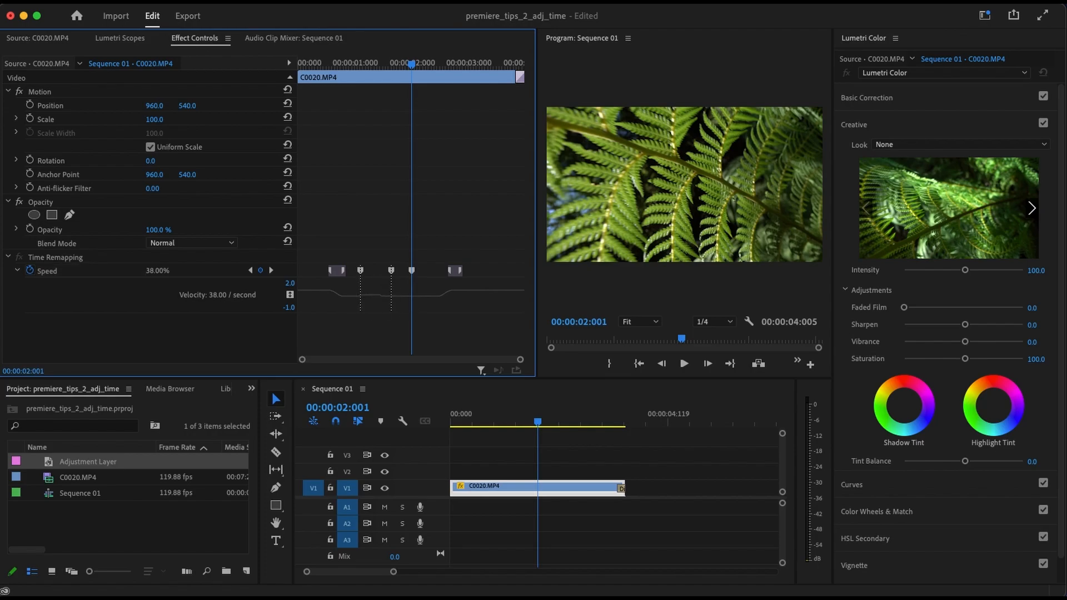
pyautogui.moveTo(372, 298); pyautogui.dragTo(371, 287)
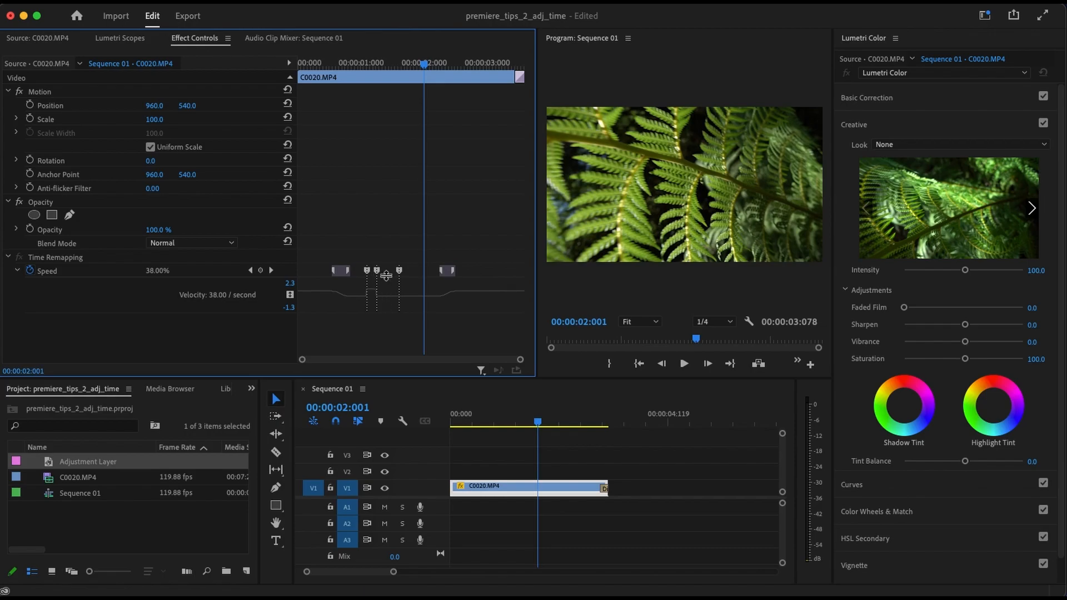
pyautogui.moveTo(423, 76); pyautogui.dragTo(373, 75)
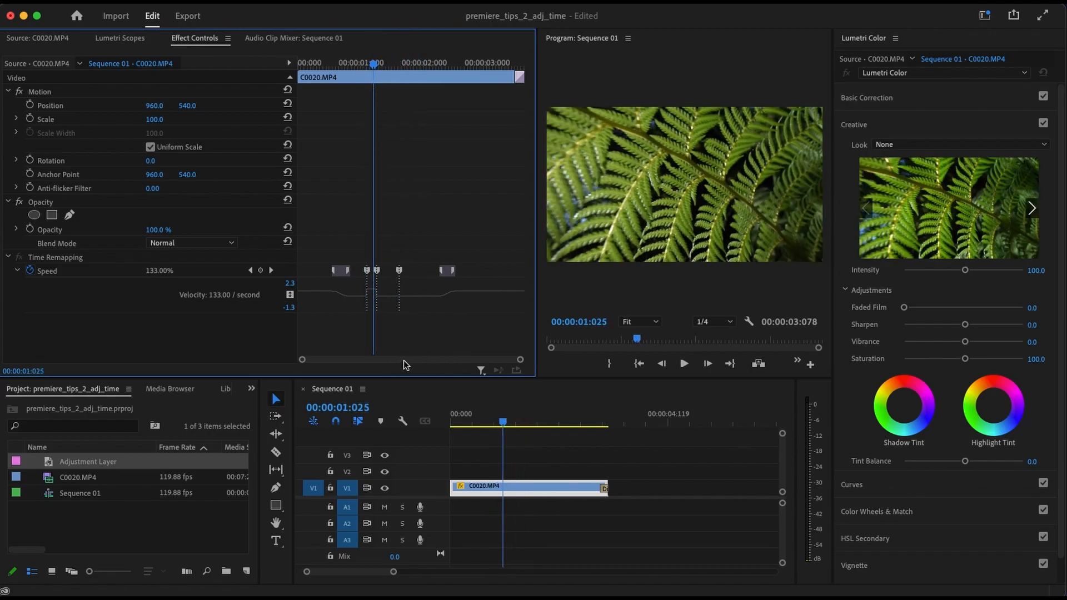
# Step: Split the keyframe at the start of the 133% section into a very short ramp and play back the clip
pyautogui.moveTo(521, 361); pyautogui.dragTo(435, 362)
pyautogui.moveTo(349, 274); pyautogui.dragTo(366, 313)
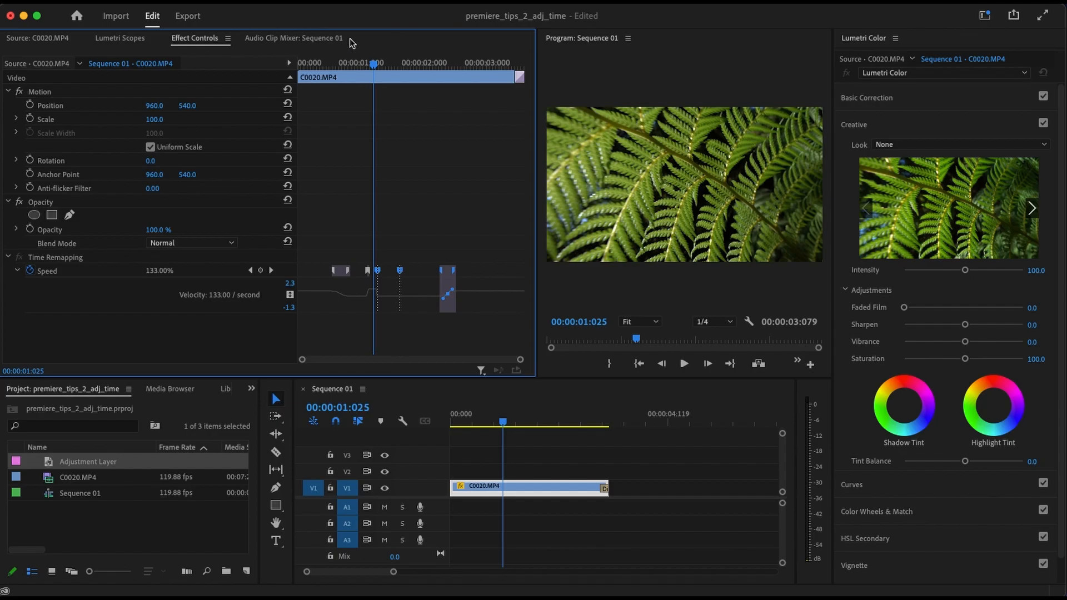
pyautogui.moveTo(374, 68); pyautogui.dragTo(401, 143)
pyautogui.click(401, 143)
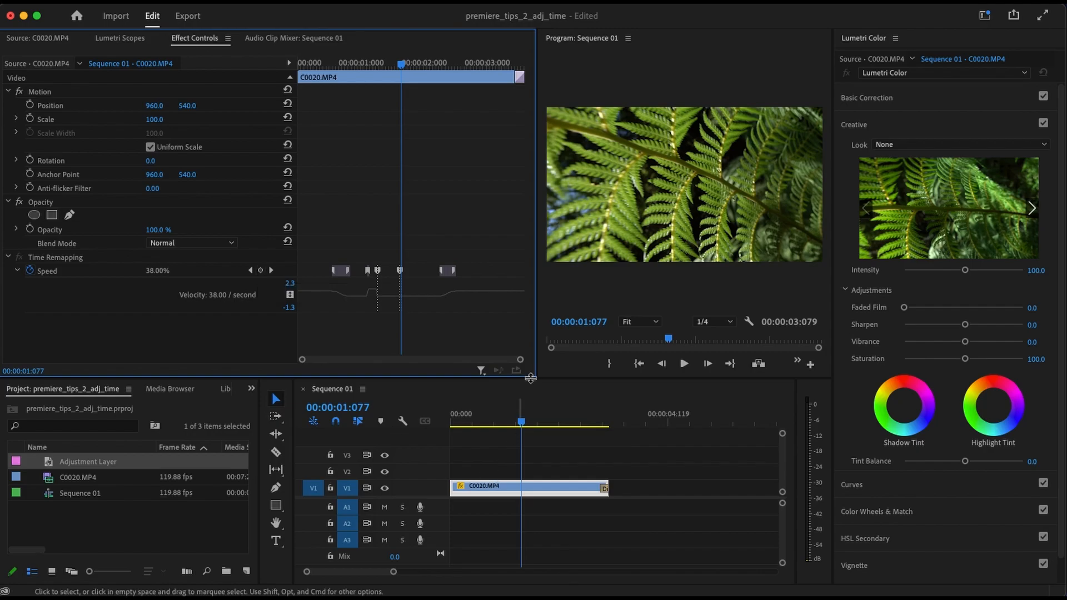
pyautogui.press('space')
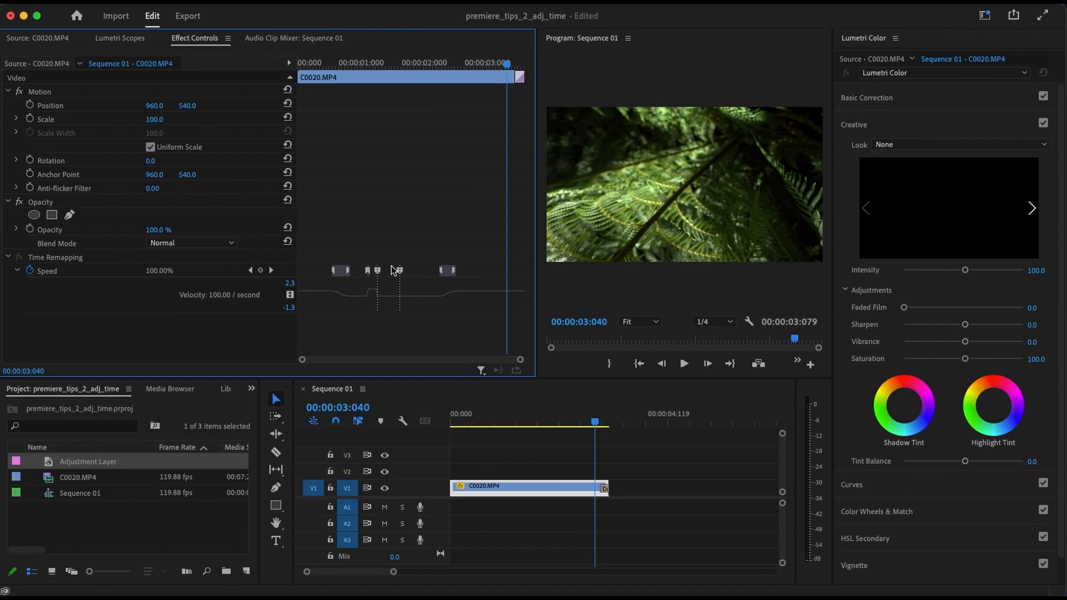
# Step: Place two copies of the adjustment layer above C0020.MP4 at the sequence start, one on V2 and one on V3
pyautogui.click(501, 494)
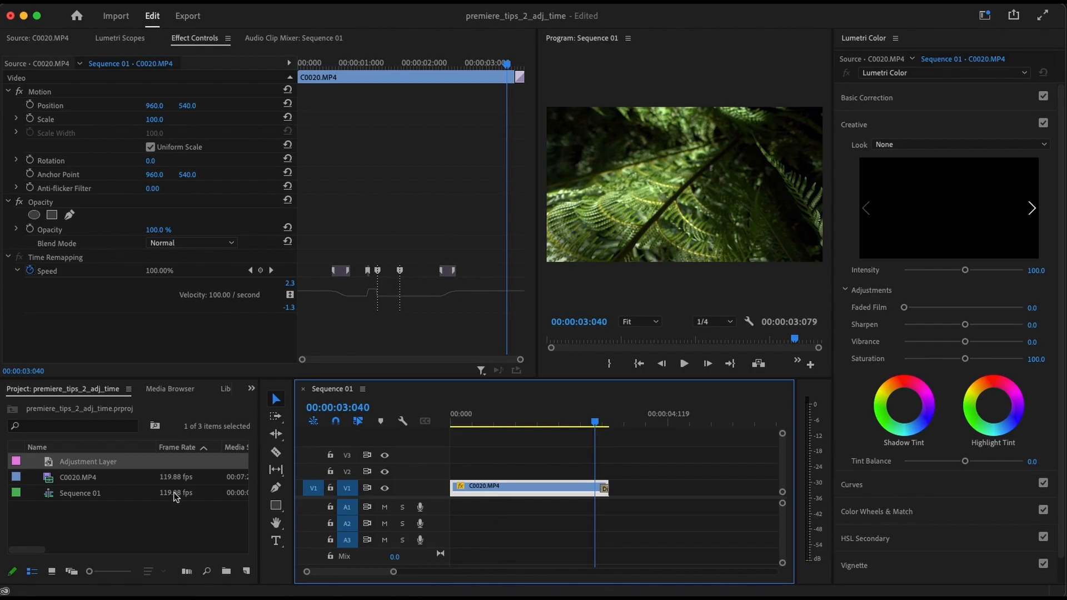
pyautogui.moveTo(113, 462); pyautogui.dragTo(461, 471)
pyautogui.moveTo(87, 466); pyautogui.dragTo(455, 453)
# Step: Set the V3 adjustment layer's Creative saturation to 0 and the V2 adjustment layer's Basic Correction contrast to 100
pyautogui.click(518, 452)
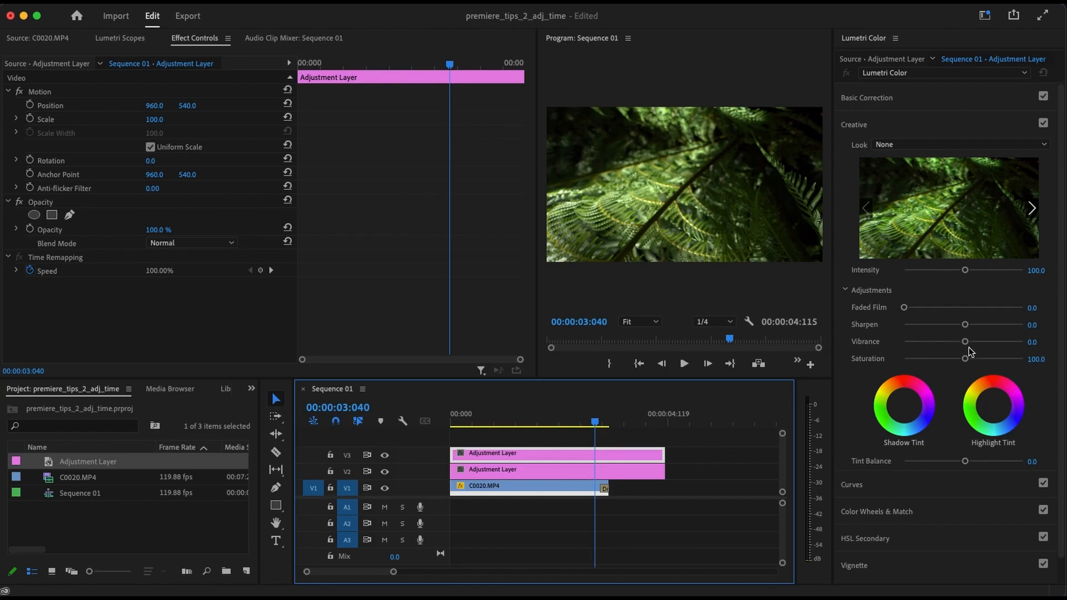
pyautogui.moveTo(965, 361); pyautogui.dragTo(872, 364)
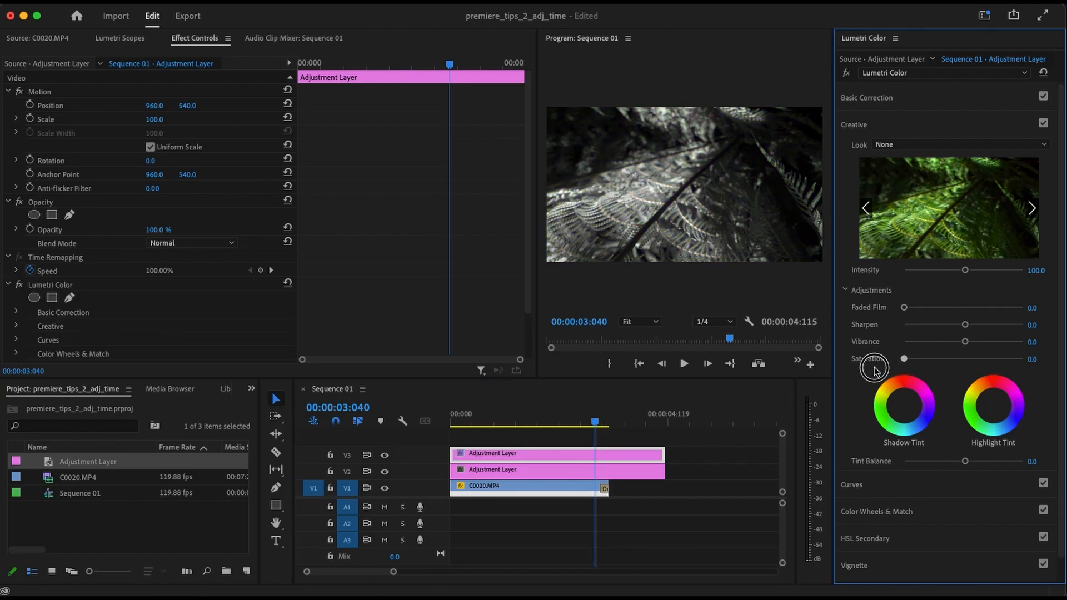
pyautogui.click(514, 472)
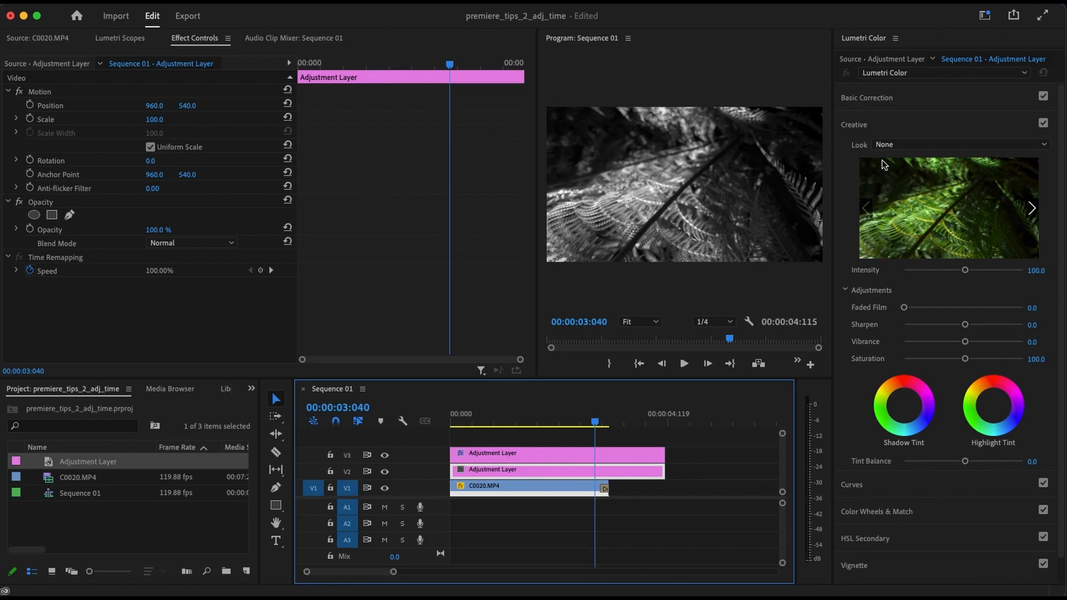
pyautogui.click(891, 103)
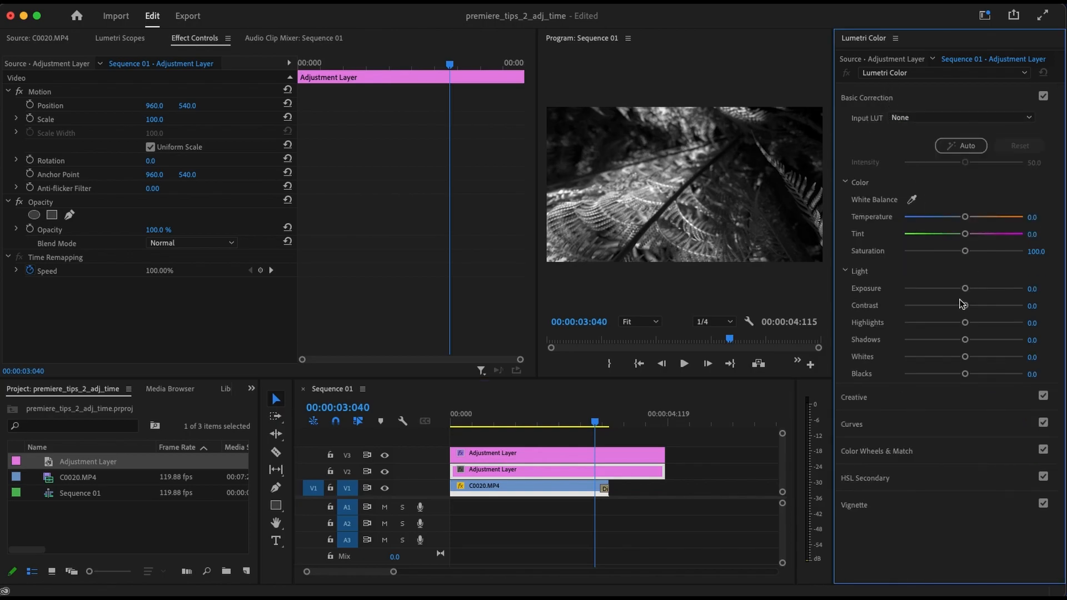
pyautogui.moveTo(964, 309); pyautogui.dragTo(1038, 306)
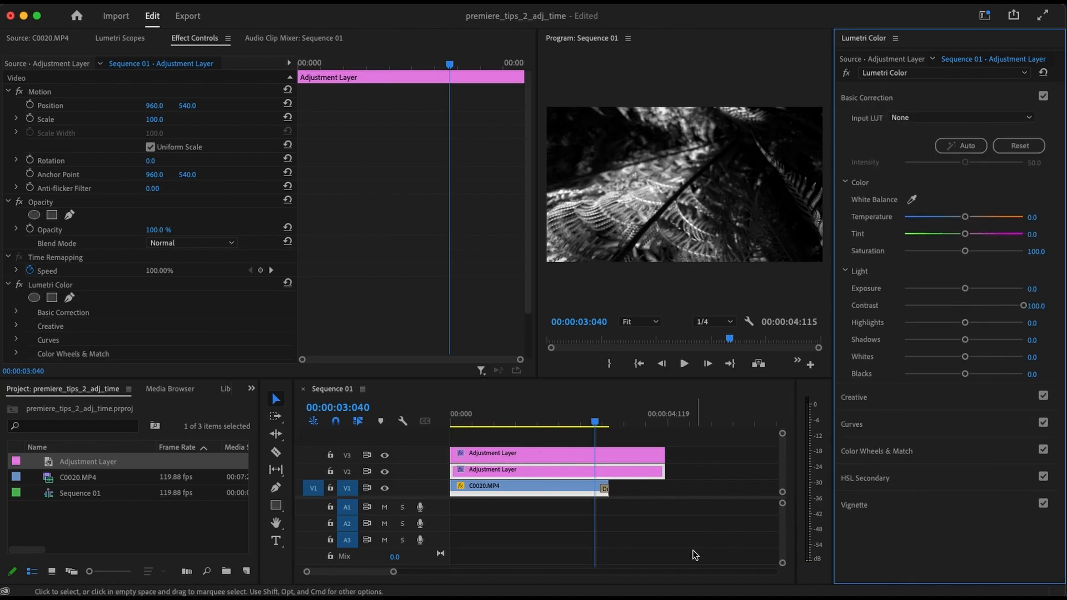
# Step: Stagger the adjustment layers, starting V2's about half a second and V3's about one second into the sequence, and scrub to 00:00:00:038
pyautogui.moveTo(594, 425); pyautogui.dragTo(513, 448)
pyautogui.click(544, 452)
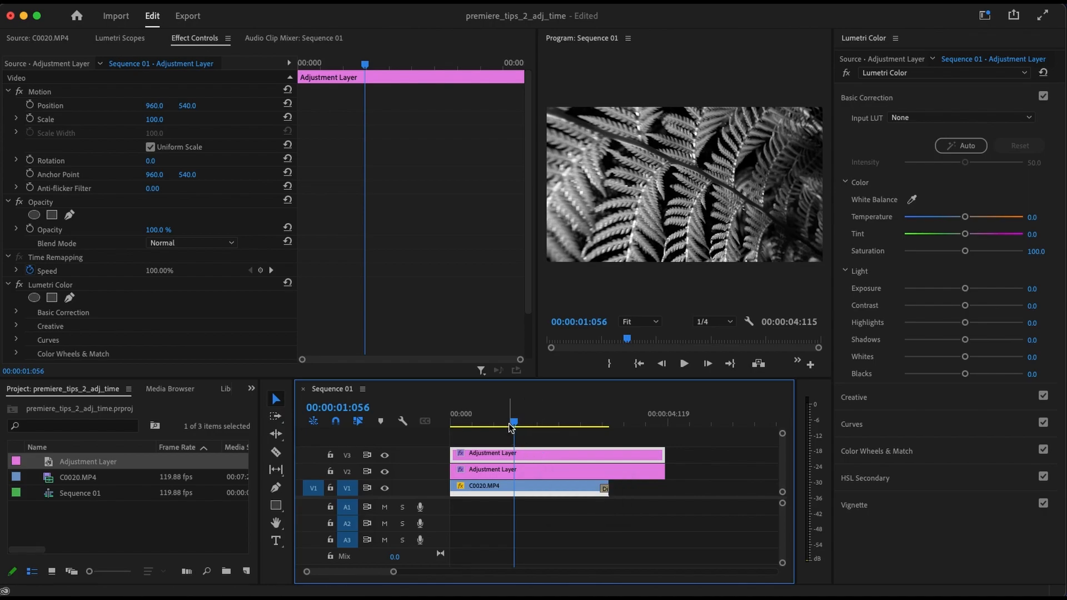
pyautogui.moveTo(508, 455); pyautogui.dragTo(558, 455)
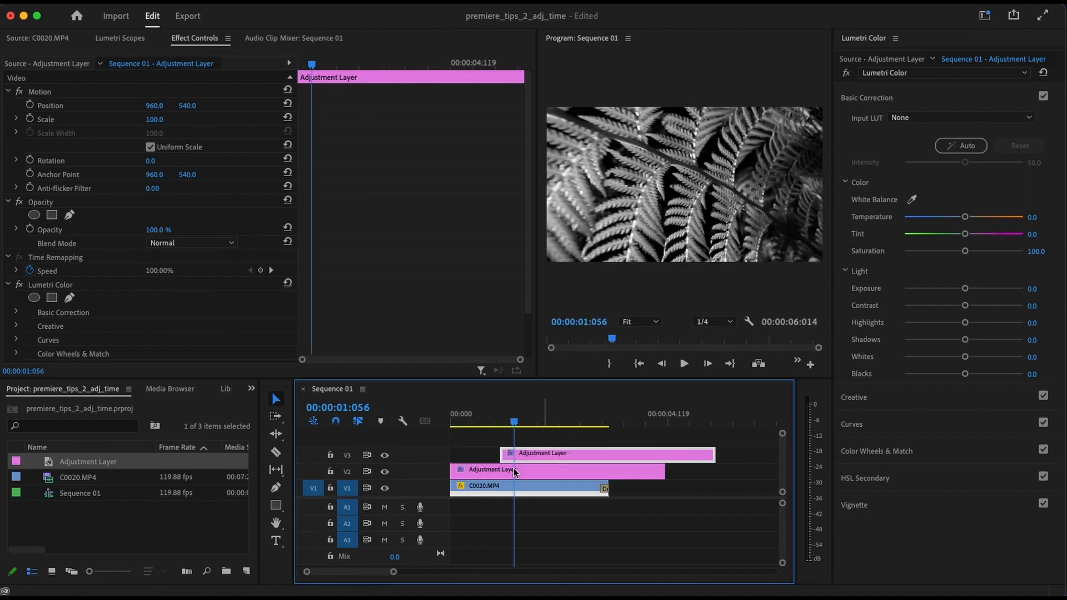
pyautogui.moveTo(478, 471); pyautogui.dragTo(501, 472)
pyautogui.moveTo(518, 430); pyautogui.dragTo(465, 447)
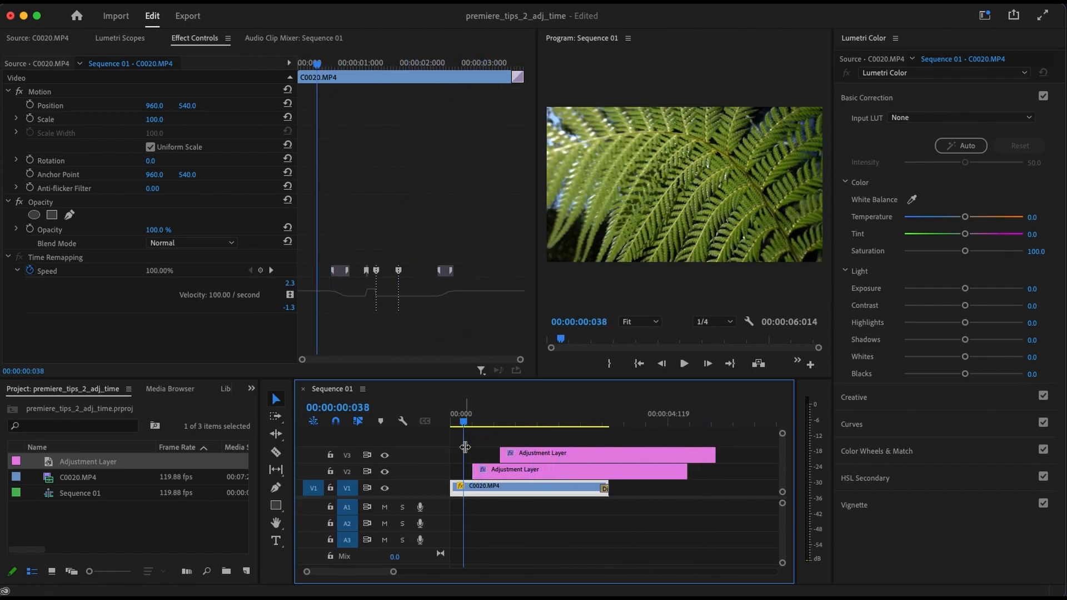